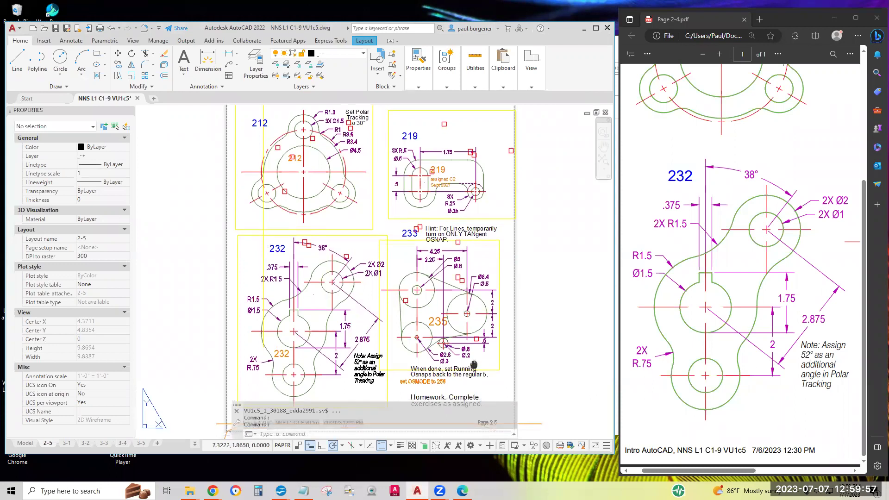
Step: Examine the page 2-5 layout and locate exercise 232 in the reference PDF
scroll(488, 366, "up", 5)
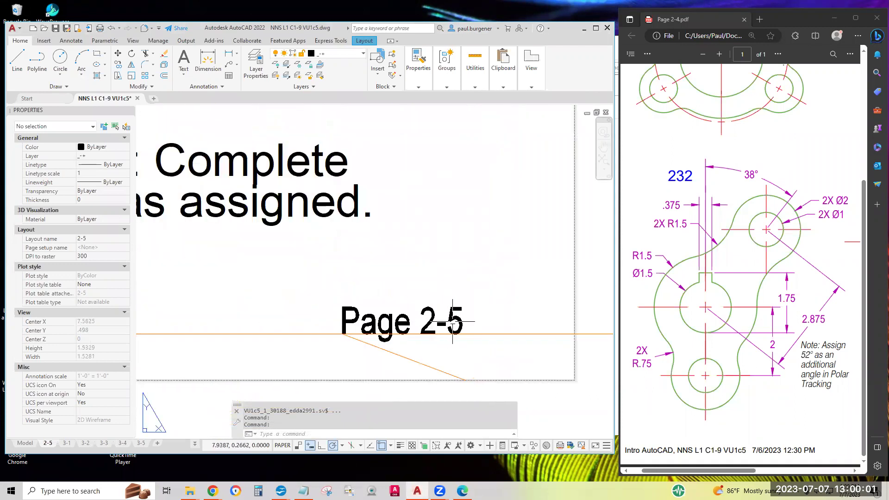
scroll(451, 287, "down", 5)
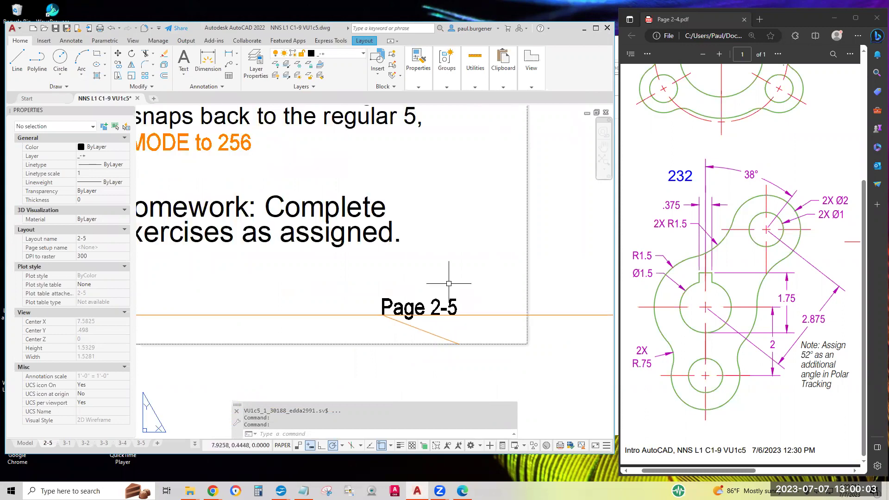
middle_click_drag(449, 284, 457, 278)
scroll(457, 278, "down", 3)
middle_click_drag(430, 330, 422, 278)
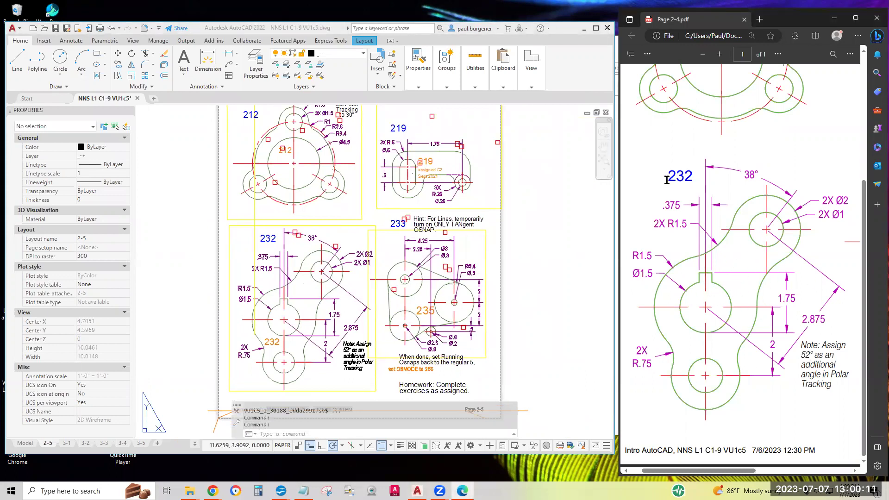
left_click_drag(667, 176, 695, 175)
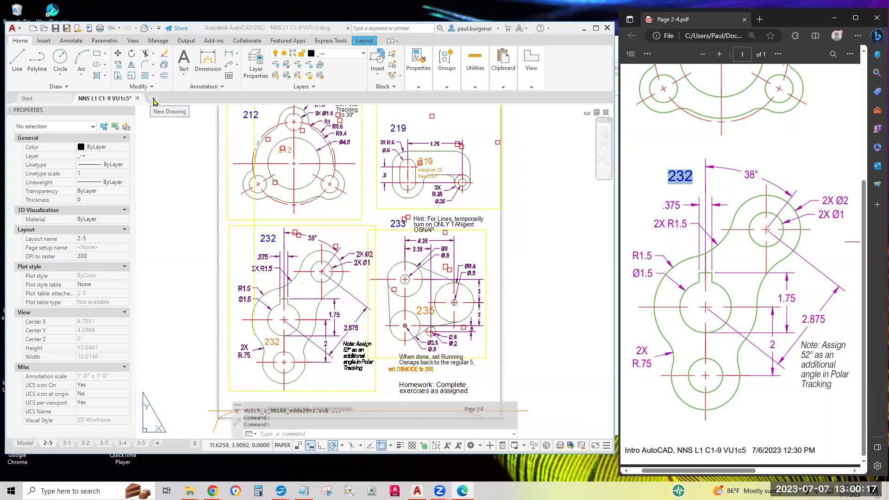
Step: Create a new drawing from the acad.dwt template
left_click(34, 30)
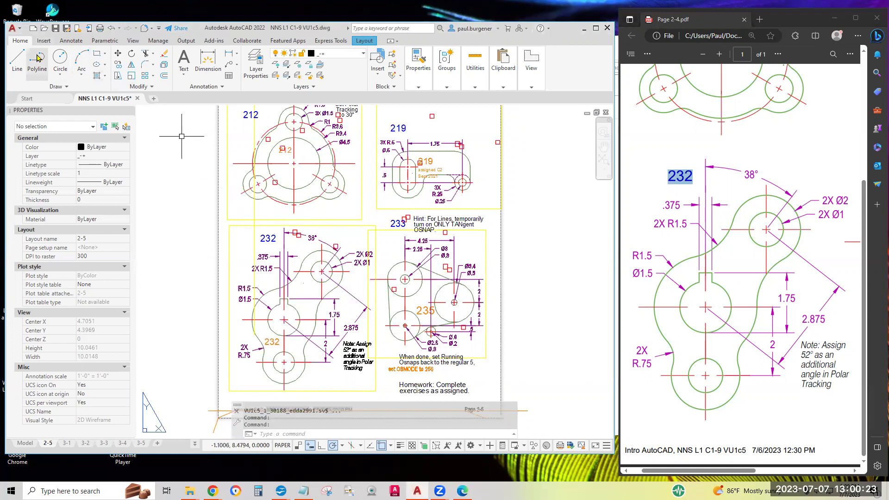
left_click(34, 29)
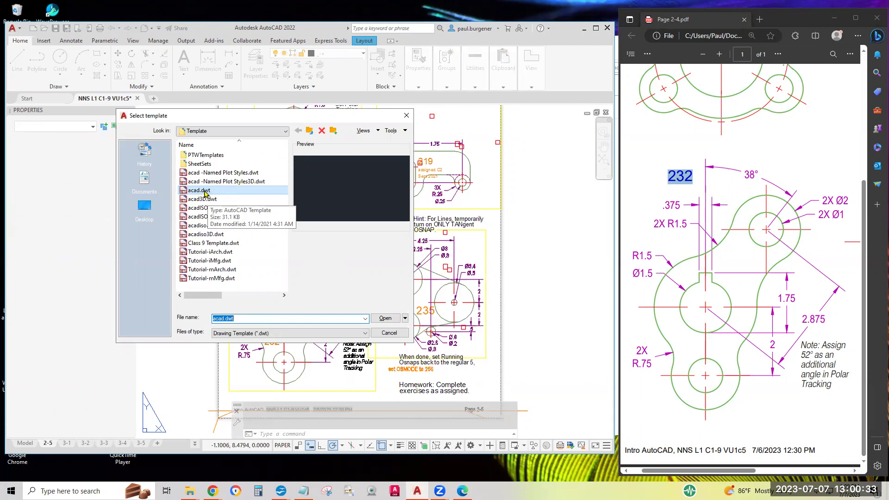
left_click(385, 320)
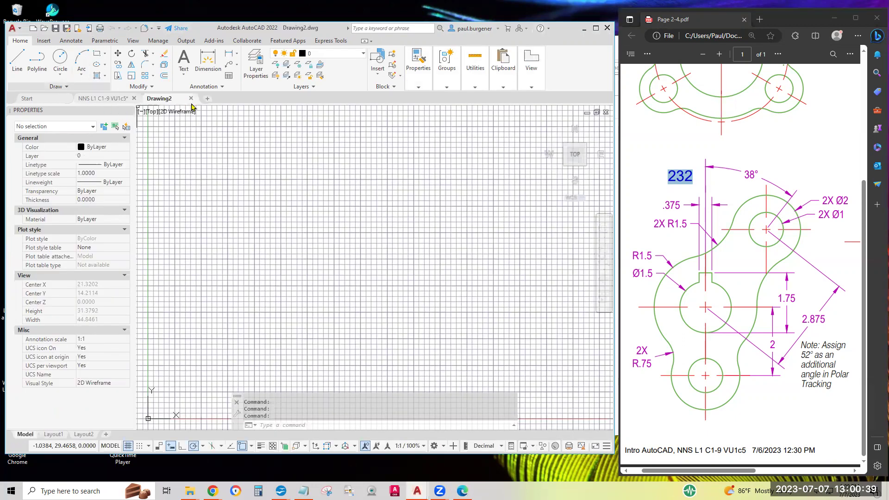
Step: Turn off the drawing grid and check the polar tracking angles and running object snaps
left_click(128, 446)
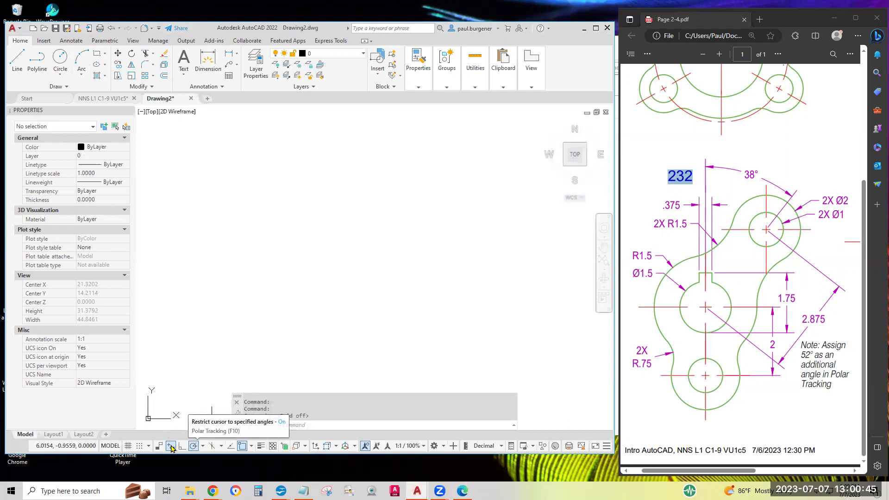
left_click(203, 445)
left_click(202, 353)
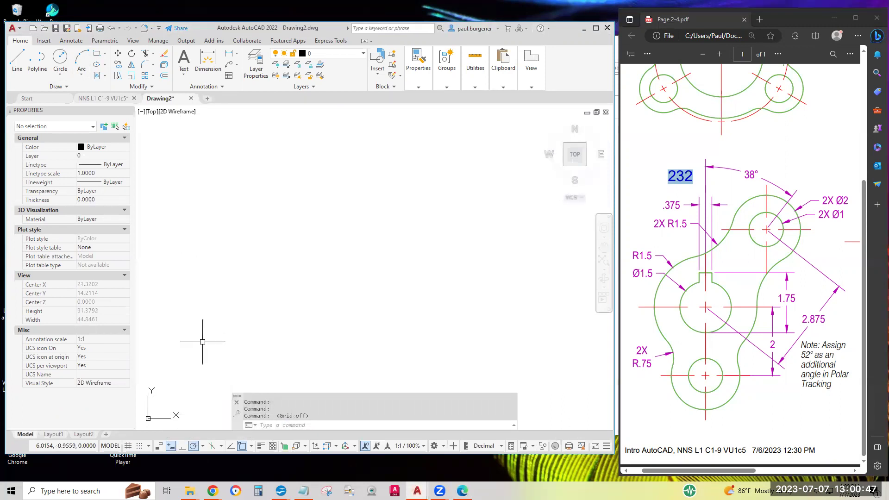
left_click(204, 446)
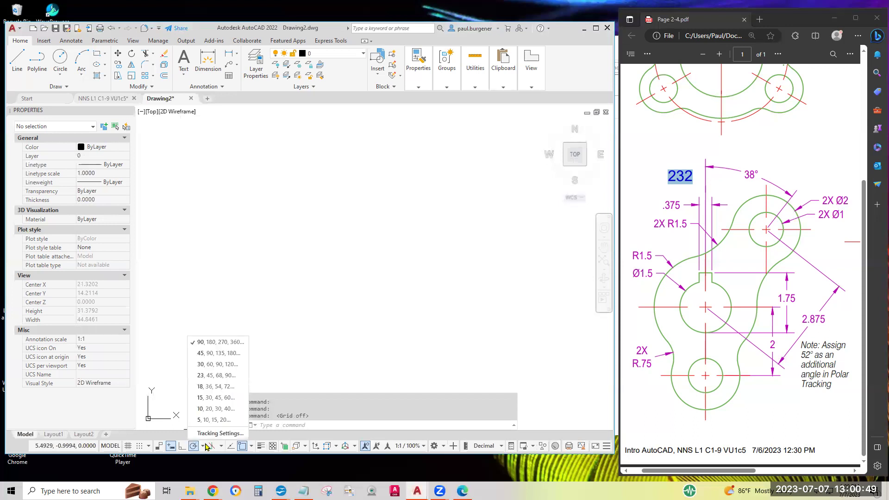
left_click(250, 446)
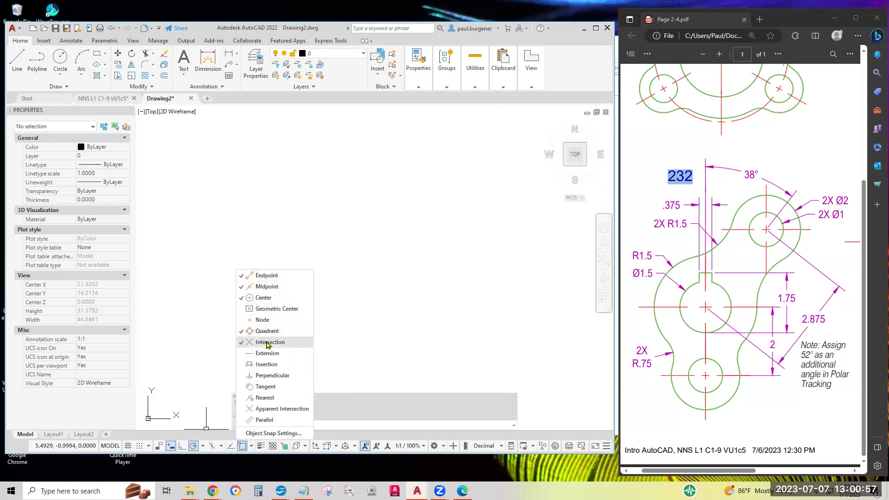
Step: Turn off annotation visibility for non-current scales and check which status bar tools are displayed
left_click(366, 445)
left_click(365, 446)
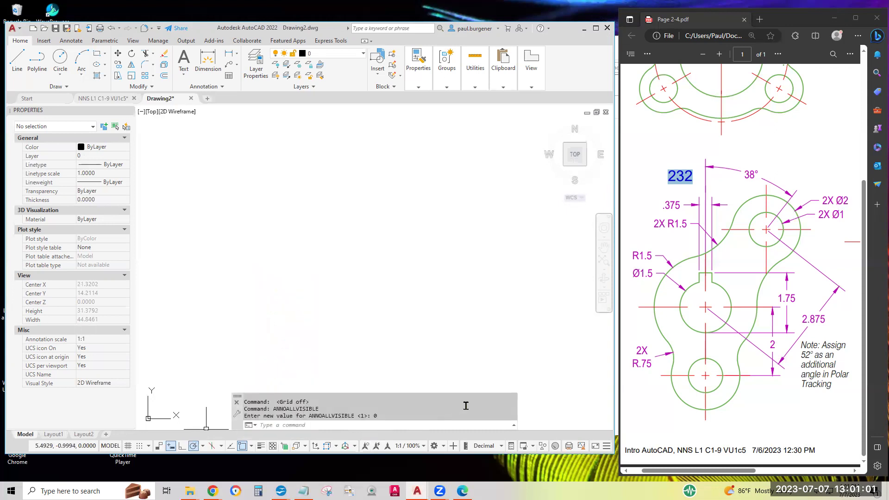
left_click(607, 445)
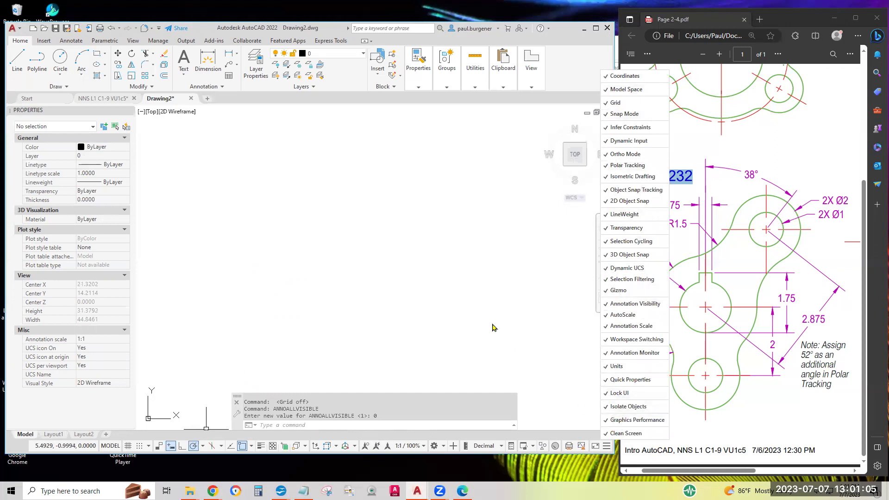
left_click(386, 292)
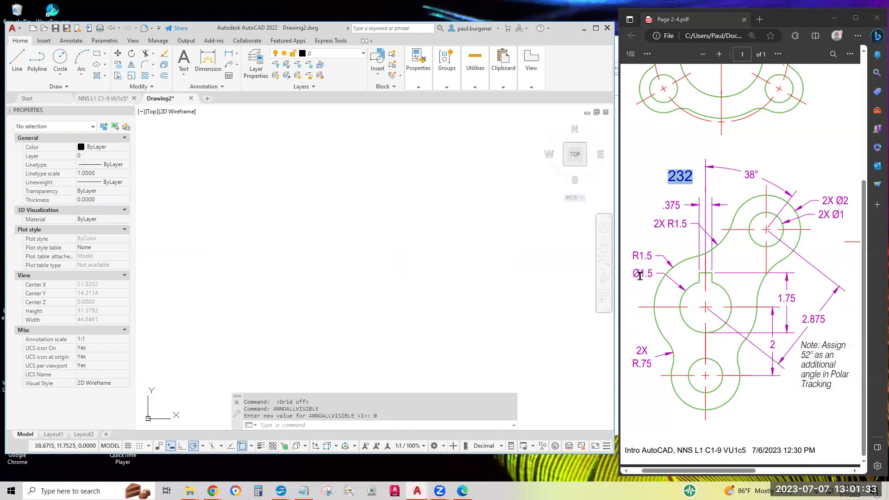
Step: Draw the central hole of exercise 232 as a circle with a diameter of 1.5 in the empty drawing area
left_click_drag(632, 273, 653, 275)
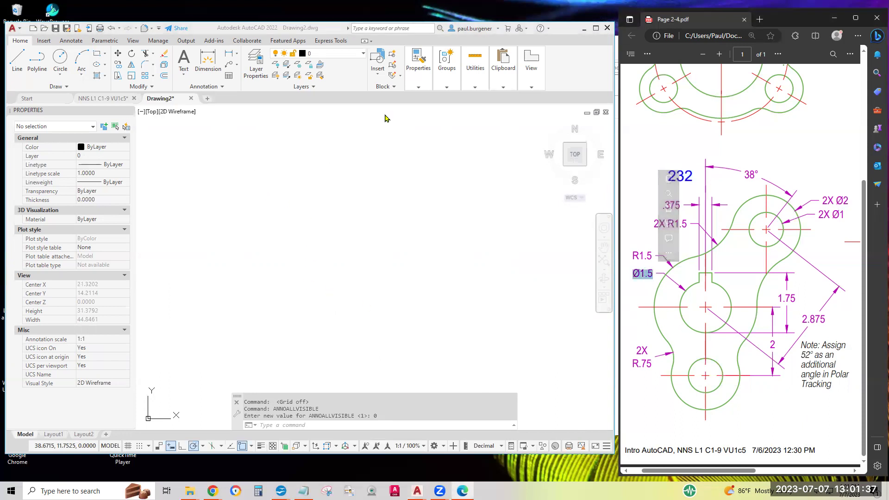
left_click(60, 77)
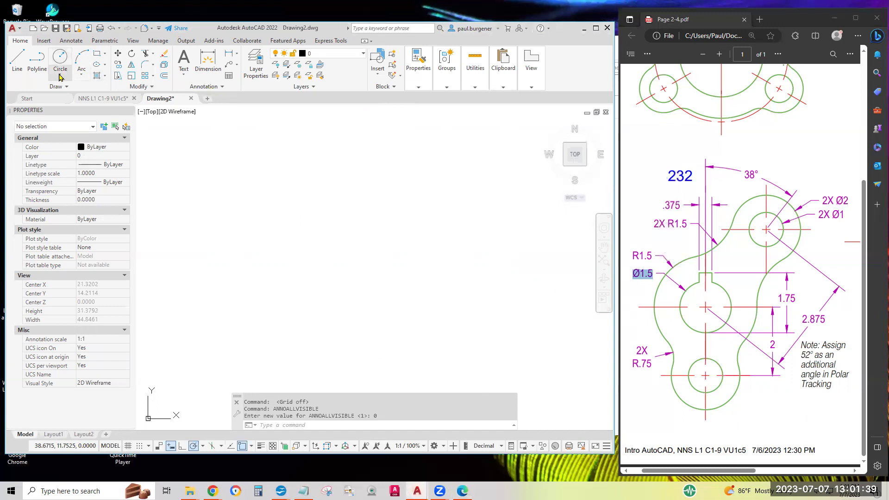
left_click(60, 75)
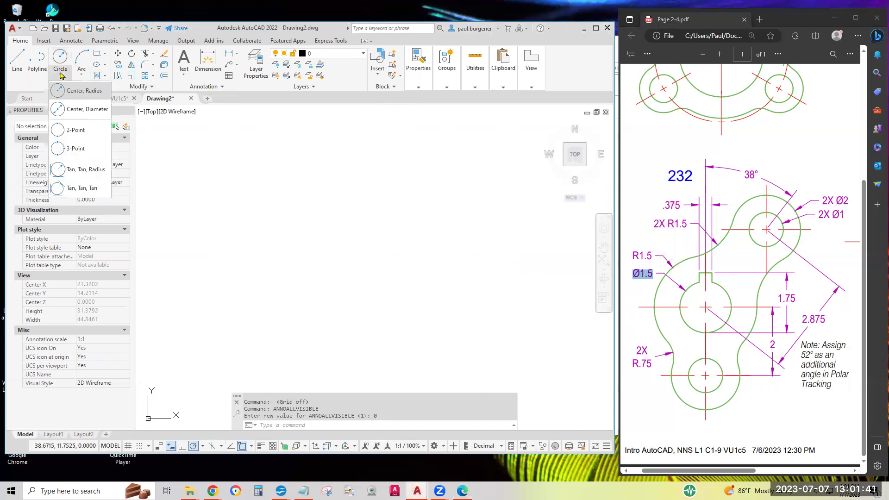
left_click(75, 109)
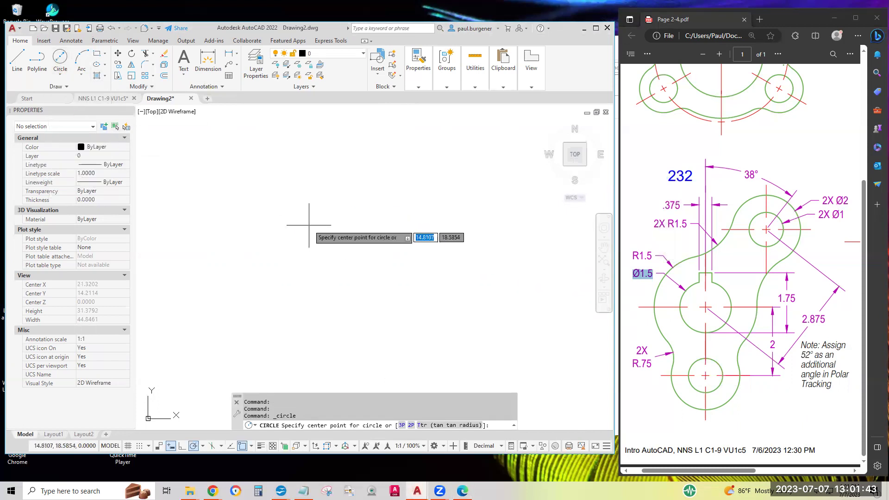
left_click(311, 250)
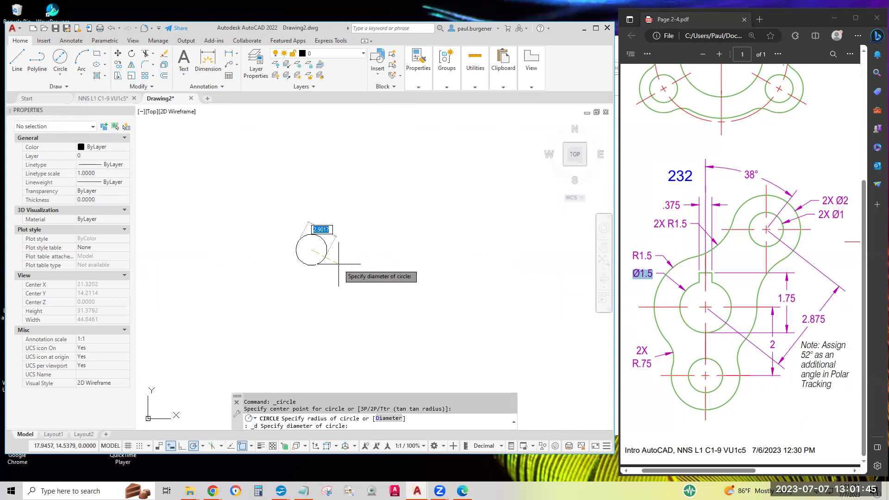
type("1.5")
key("Return")
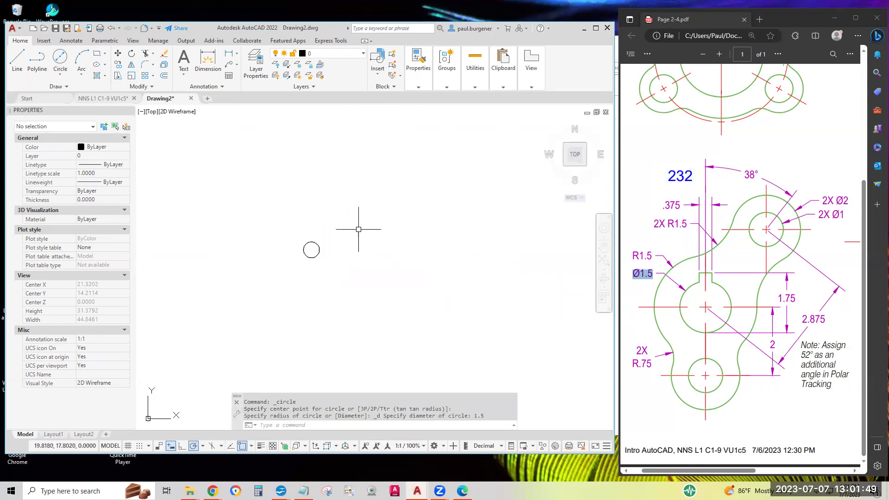
Step: Draw a concentric circle with a radius of 1.5 from the centre of the existing 1.5 diameter circle
scroll(303, 256, "up", 8)
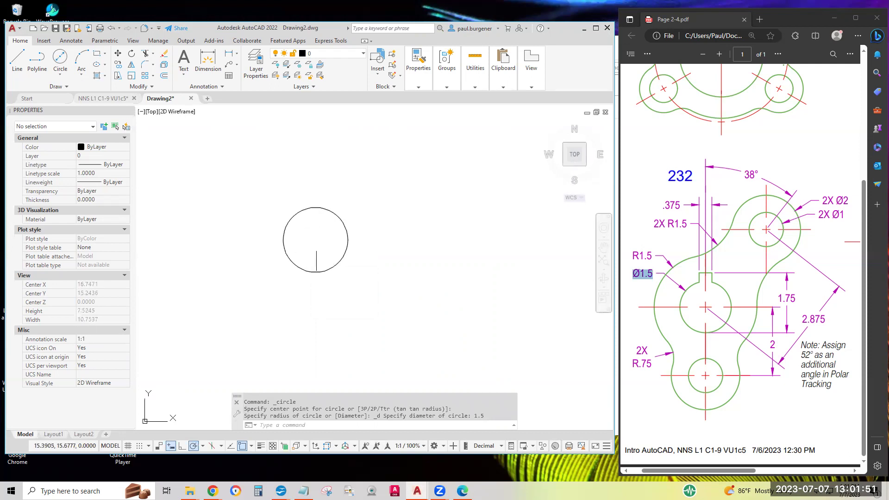
middle_click_drag(318, 244, 321, 275)
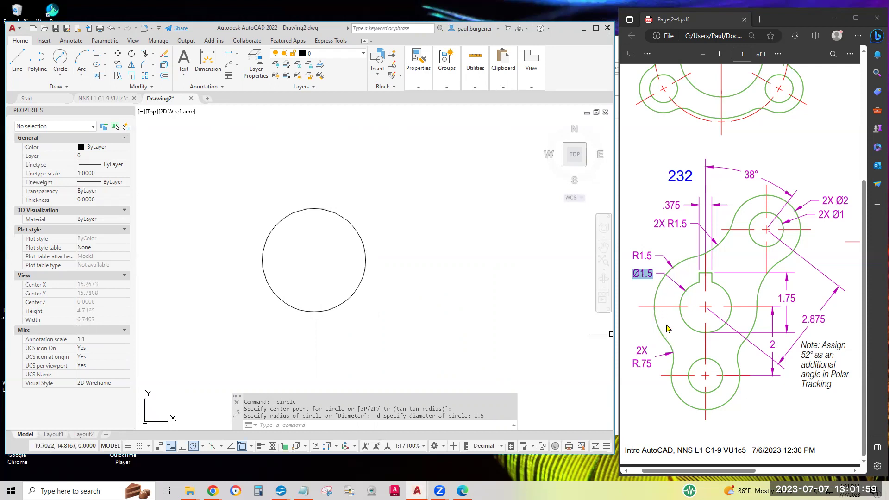
left_click_drag(631, 255, 647, 256)
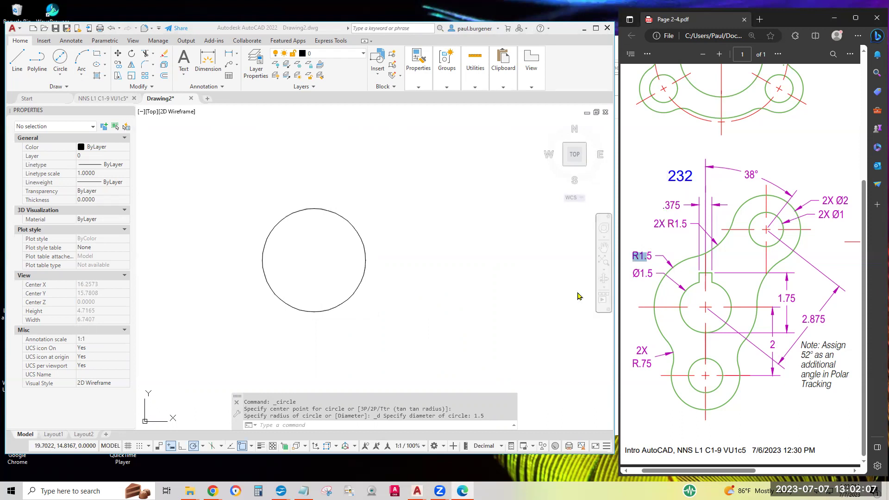
left_click(61, 79)
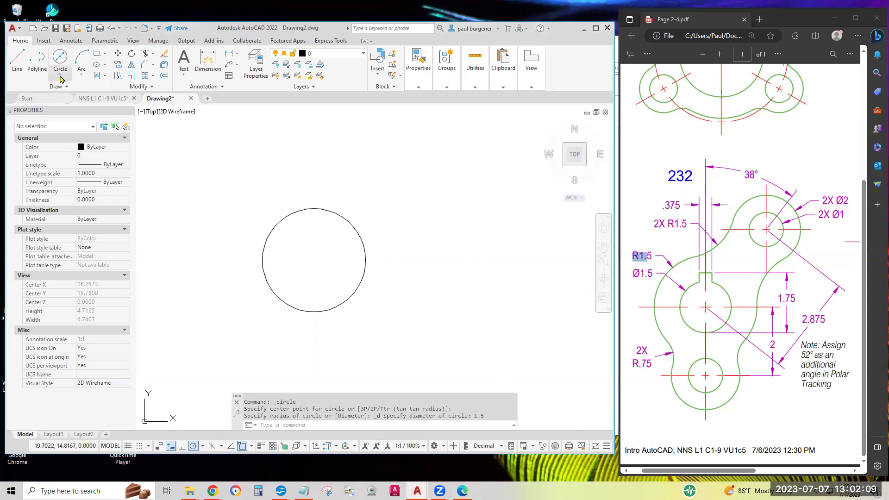
left_click(61, 78)
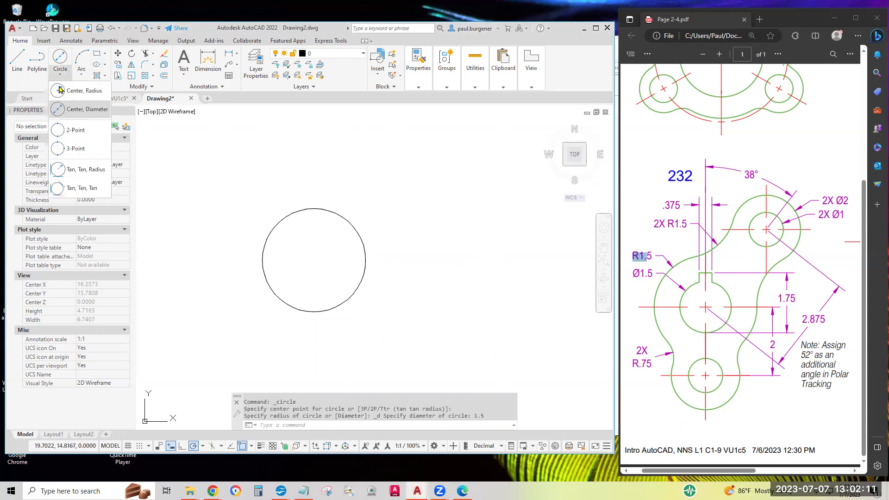
left_click(83, 94)
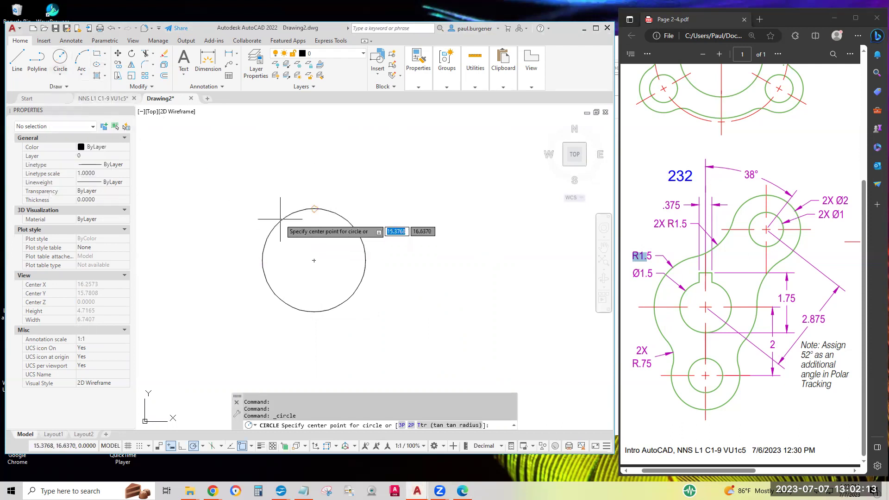
left_click(314, 261)
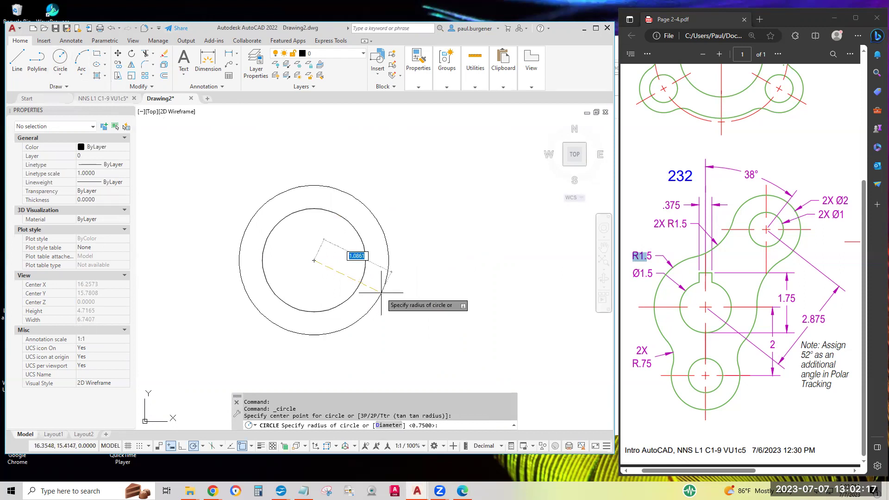
type("1.5")
key("Return")
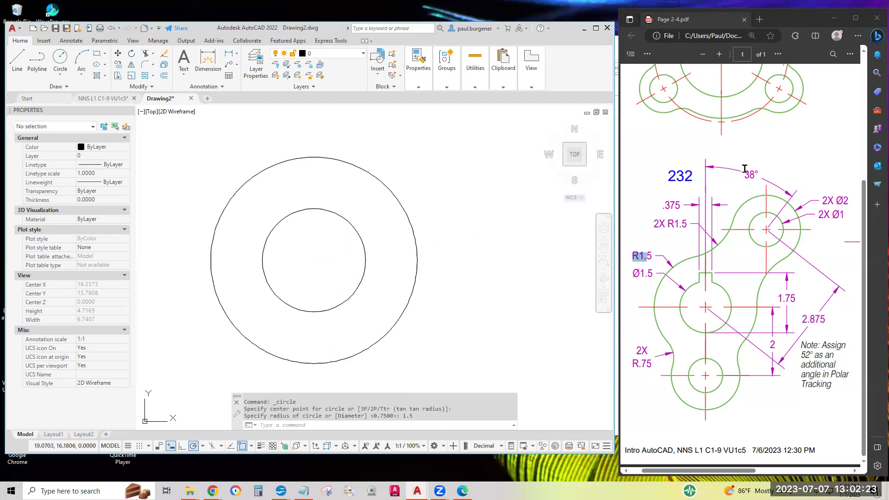
Step: Check the 38° angle and the polar tracking note in the reference PDF, and add 52 as an additional polar tracking angle
left_click_drag(744, 174, 762, 176)
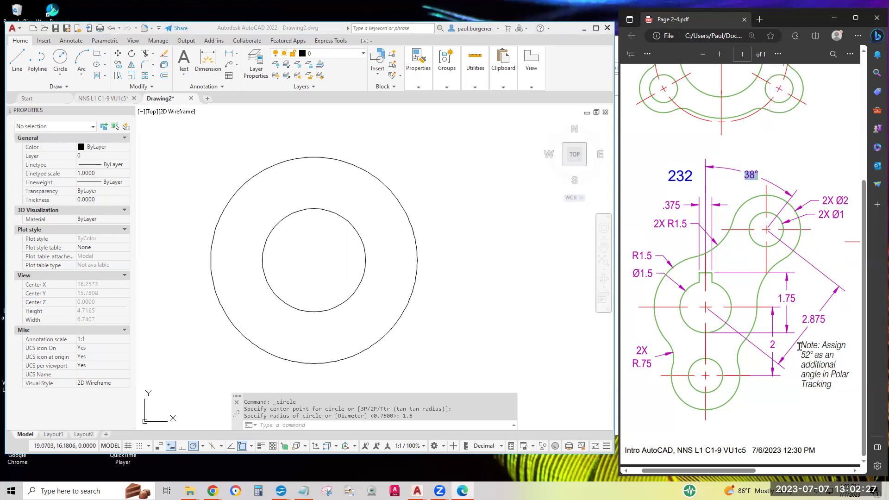
left_click_drag(802, 345, 835, 391)
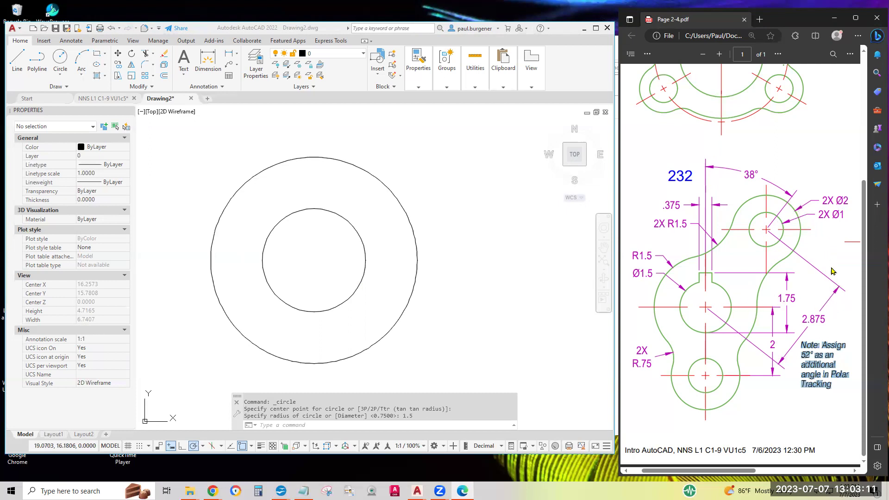
scroll(479, 223, "down", 4)
middle_click_drag(459, 223, 333, 282)
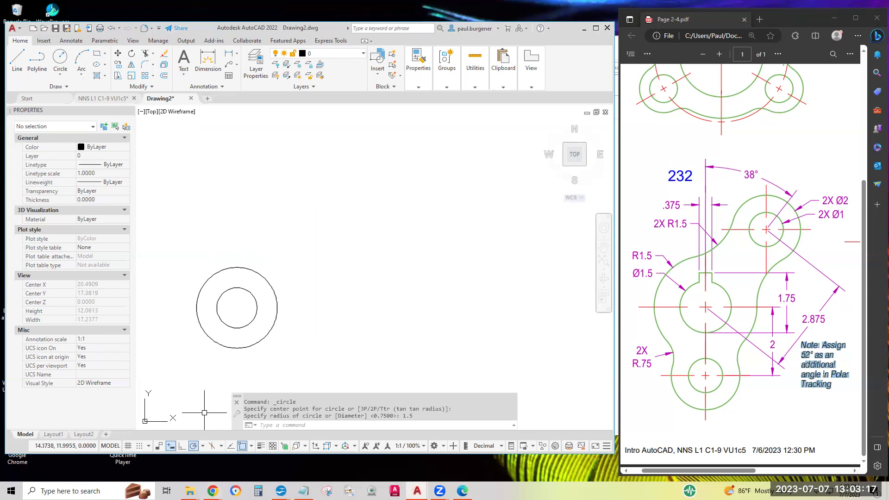
left_click(202, 446)
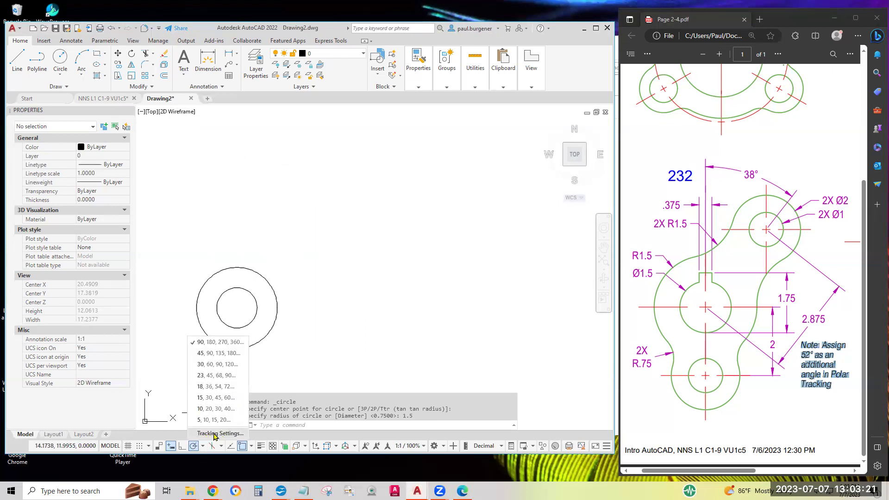
left_click(214, 434)
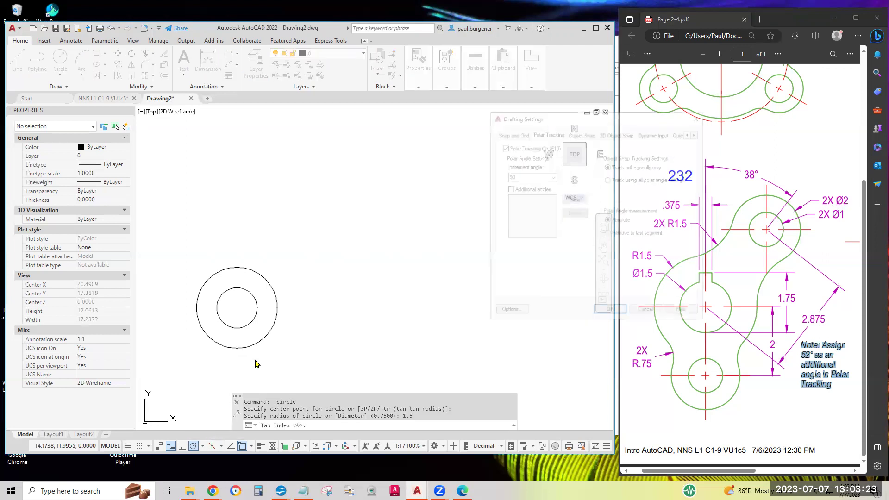
left_click(508, 189)
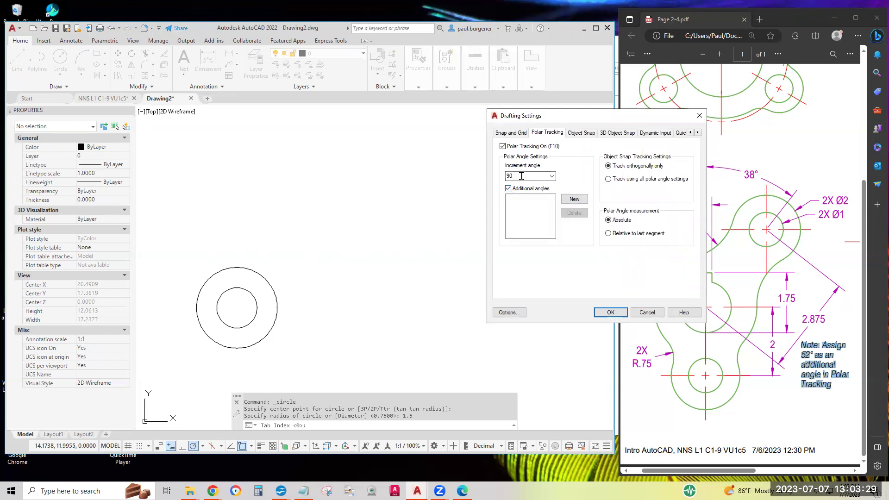
left_click(574, 200)
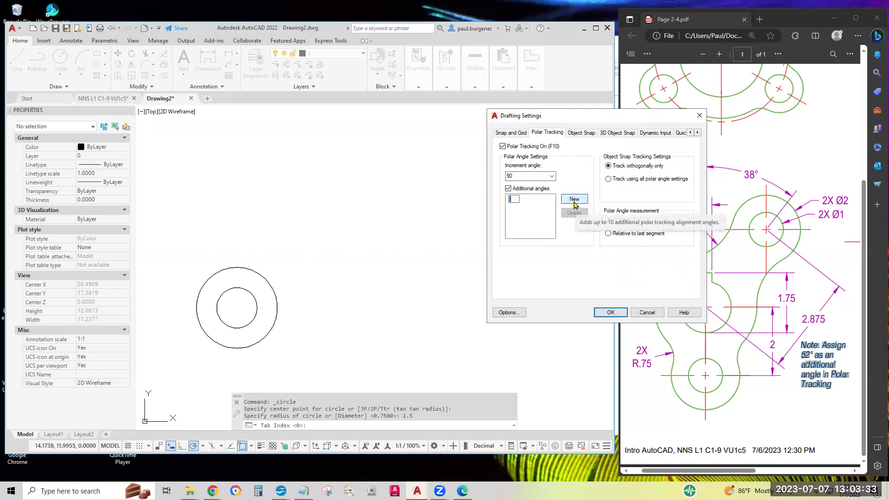
type("52")
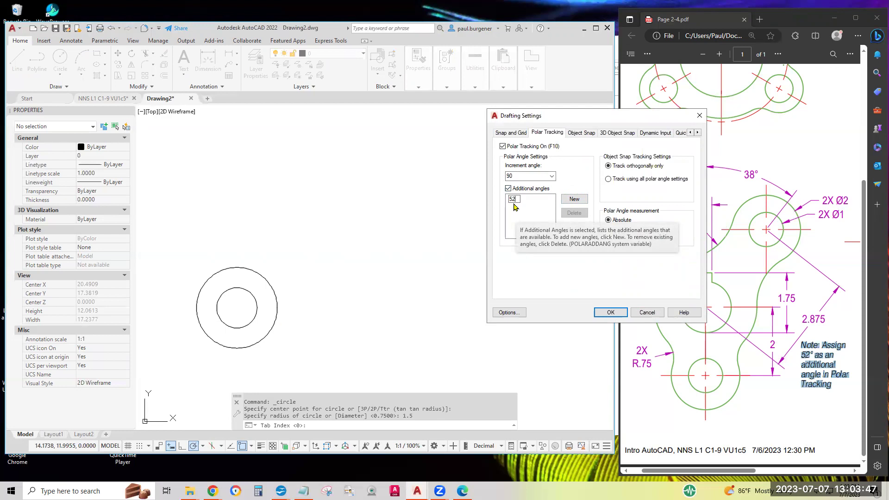
left_click(611, 312)
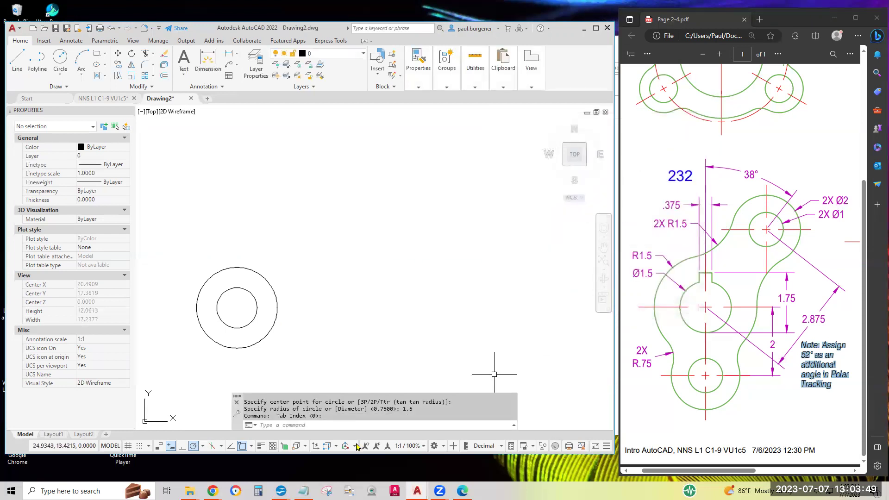
Step: Draw a line 3 long at 52° from the centre of the two concentric circles
left_click(17, 60)
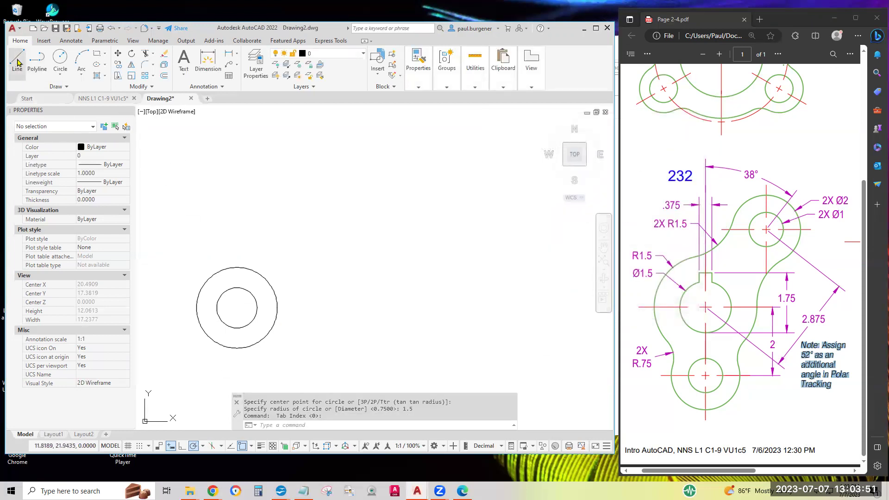
left_click(237, 307)
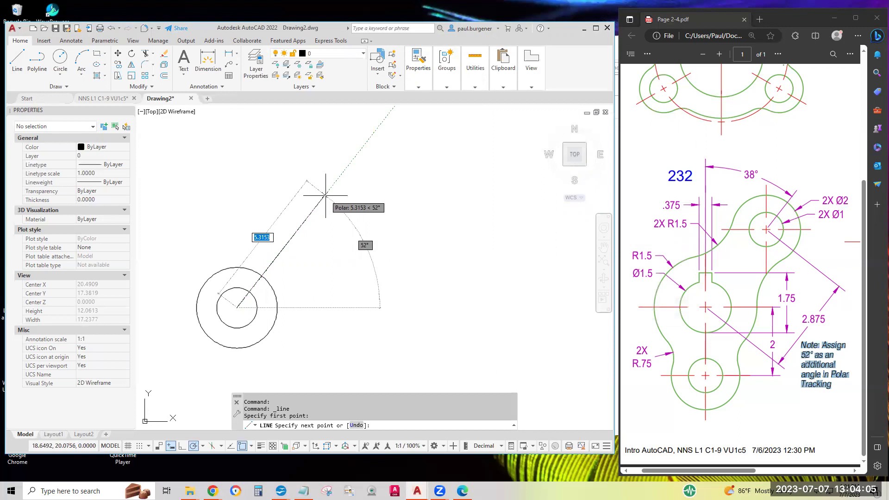
type("3")
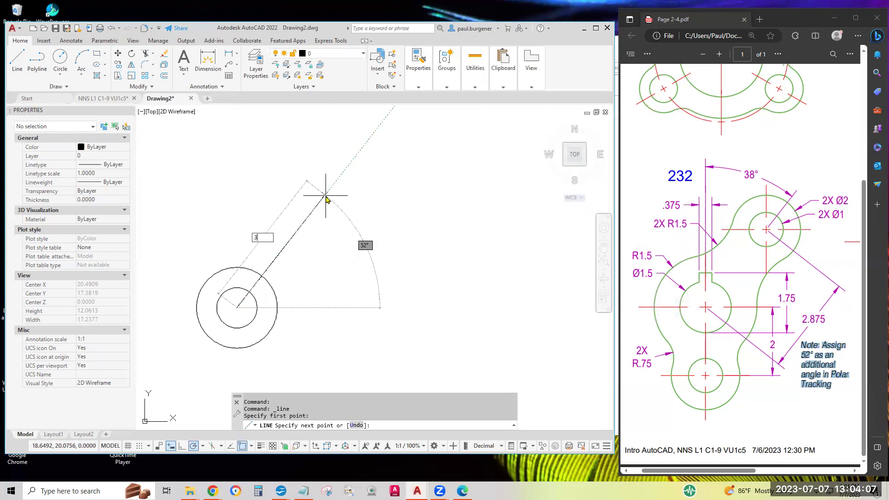
key("Return")
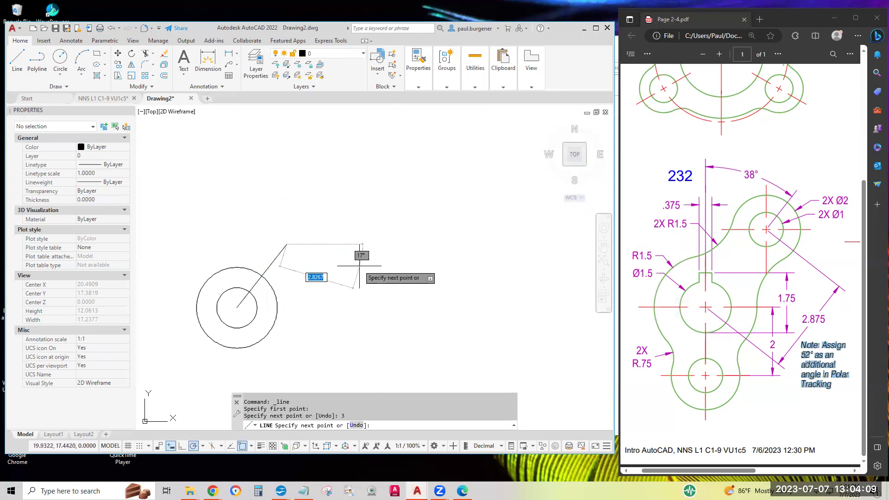
key("Return")
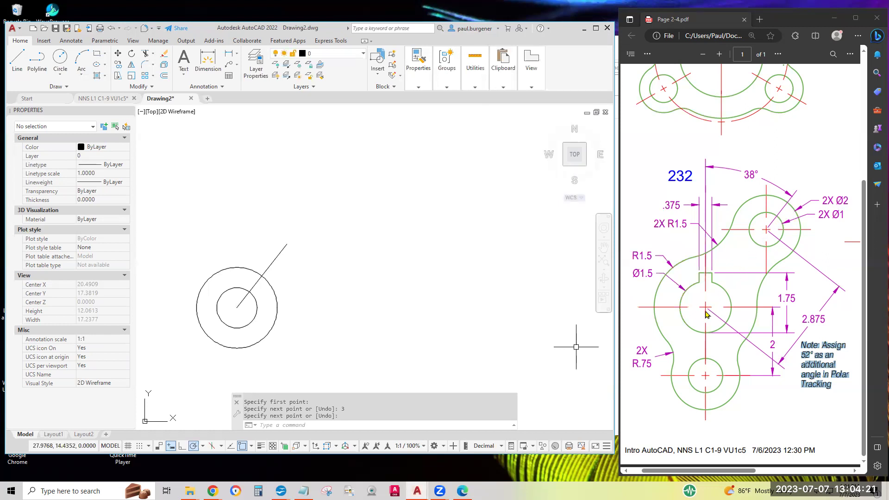
Step: Check the centre-to-centre distance between the central hole and the upper boss in the reference PDF
left_click(822, 319)
left_click_drag(822, 319, 802, 319)
left_click(826, 320)
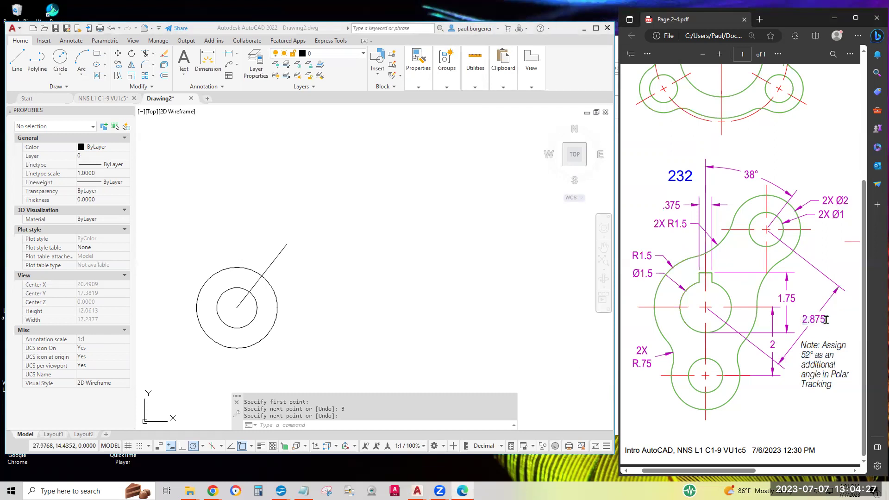
left_click_drag(826, 320, 804, 318)
left_click(800, 320)
double_click(805, 320)
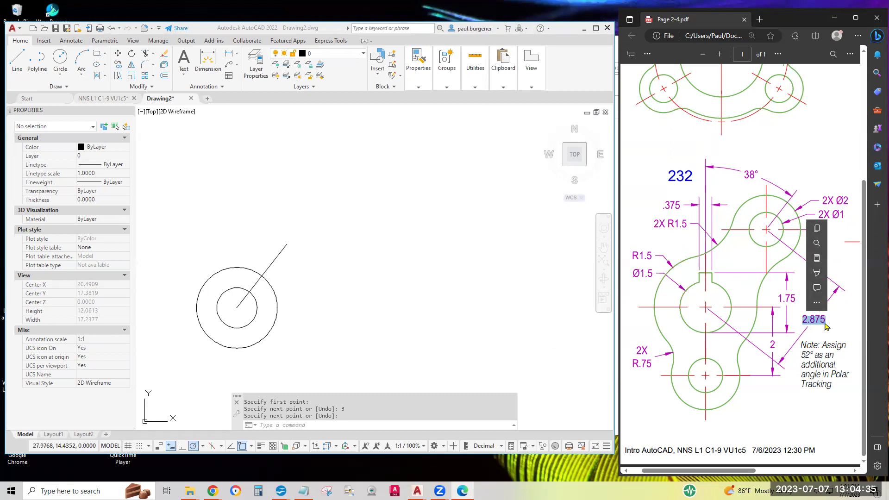
left_click(329, 268)
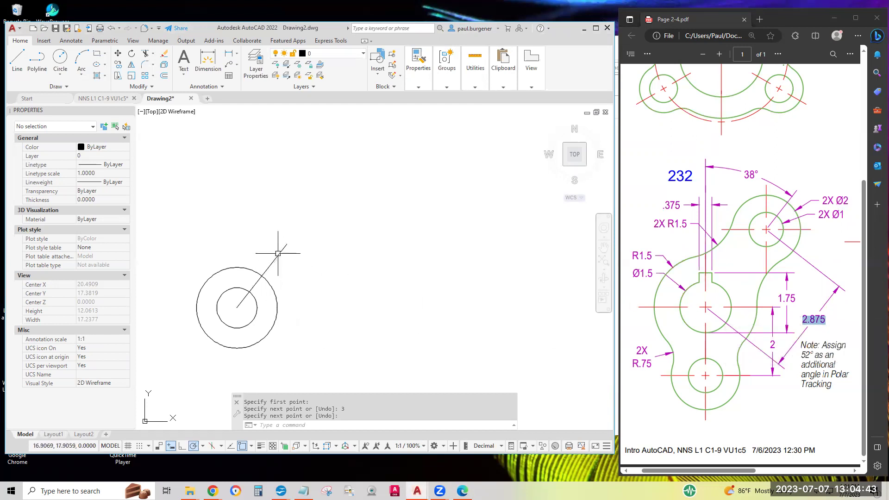
Step: Erase the angled line running from the centre of the circles
left_click(164, 53)
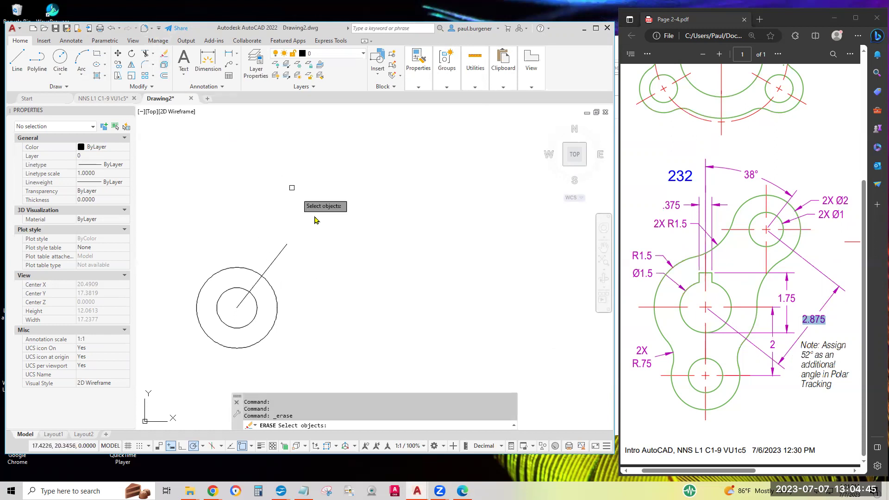
left_click(278, 256)
key("Return")
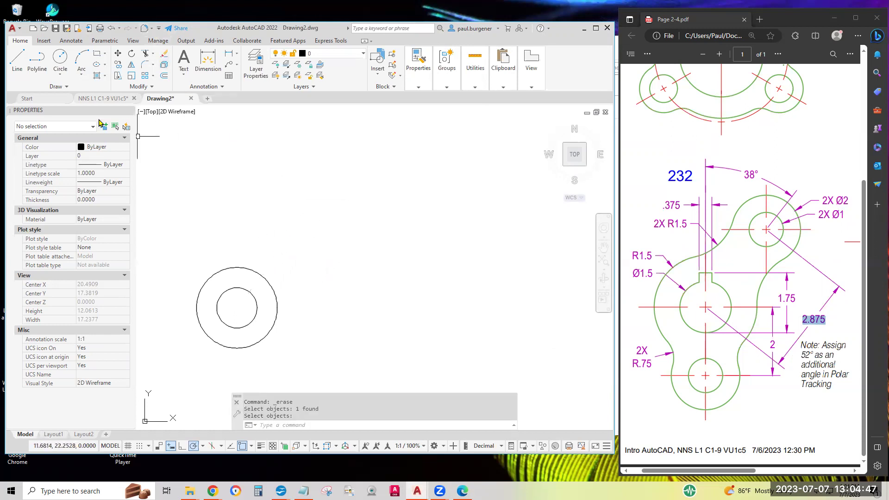
Step: Draw a line 2.875 long at 52° from the centre of the concentric circles
left_click(17, 60)
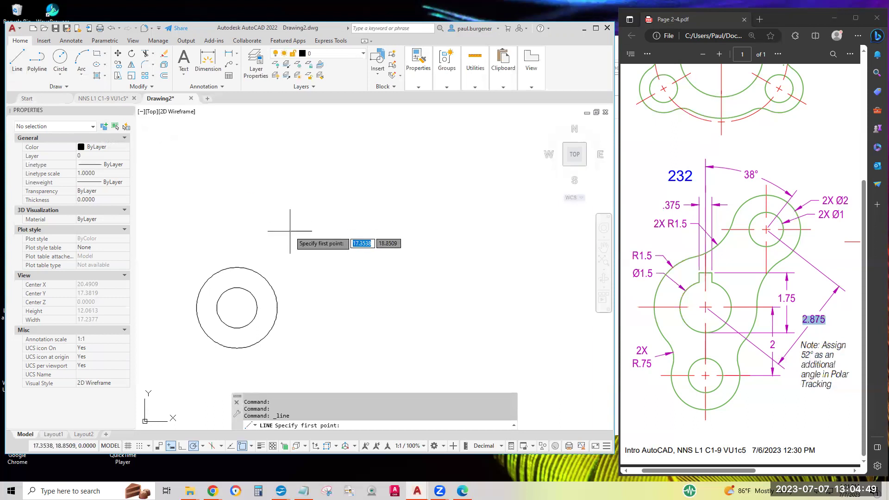
left_click(237, 307)
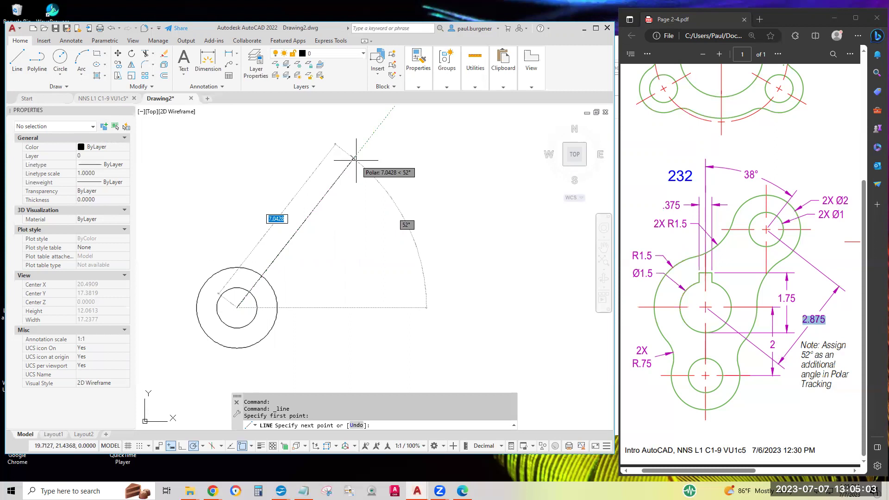
type("2.875")
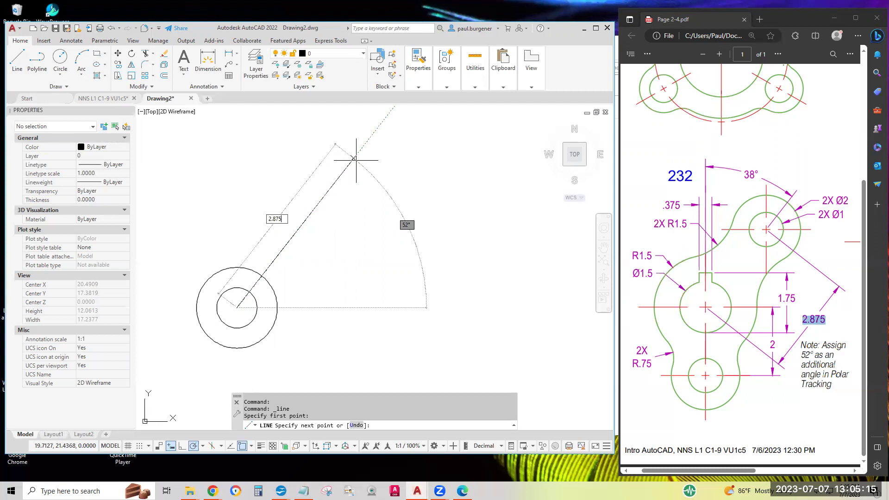
key("Return")
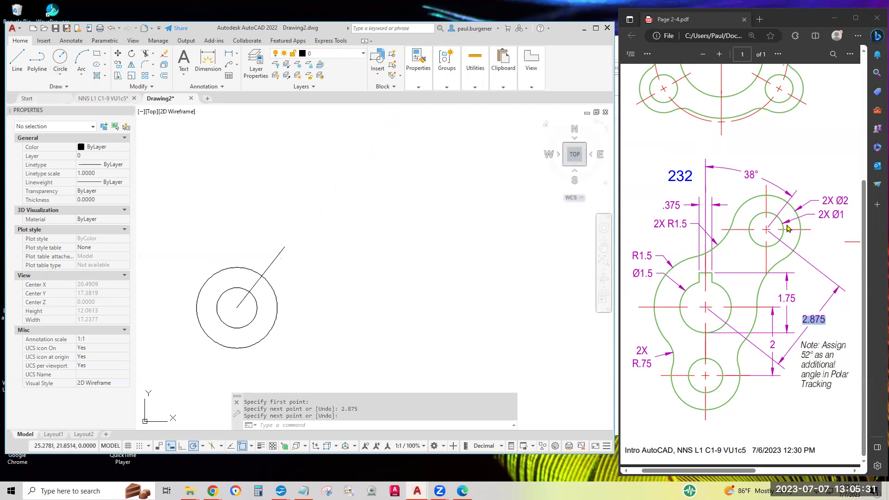
Step: Draw the upper boss's hole as a circle with a diameter of 1 centred on the angled line's free end
left_click(832, 213)
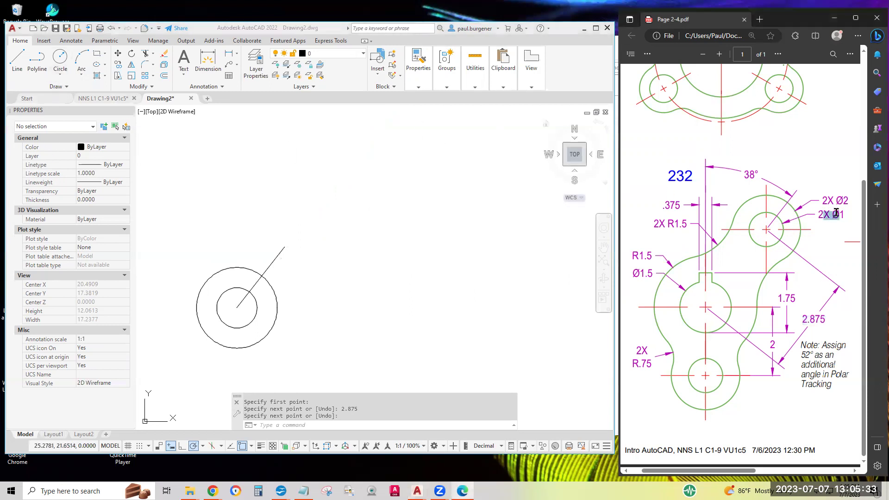
left_click_drag(819, 214, 829, 214)
left_click(61, 75)
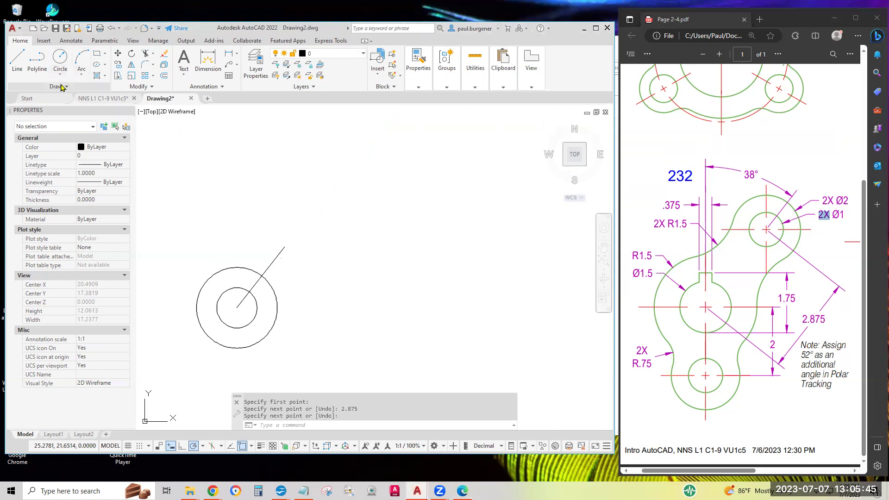
left_click(61, 75)
left_click(69, 118)
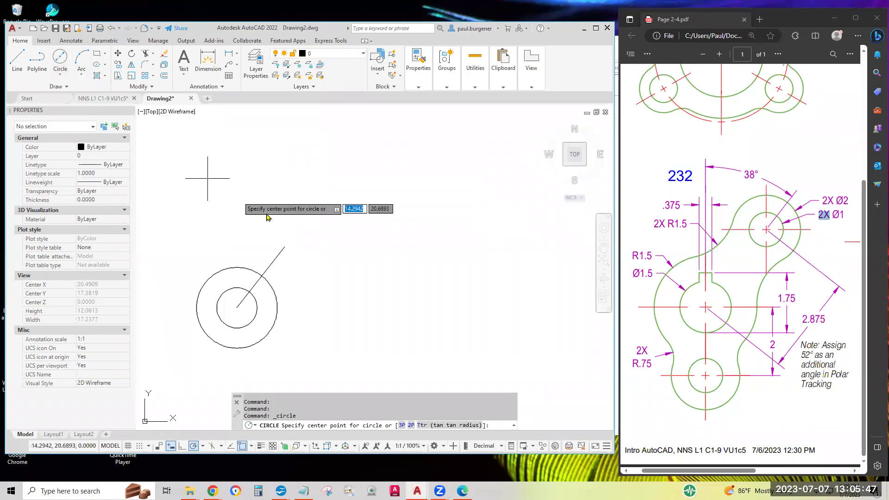
left_click(282, 247)
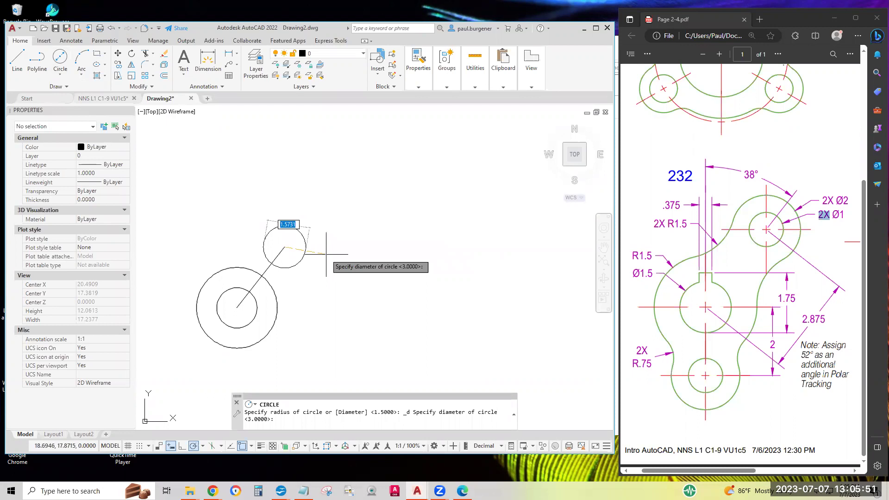
type("1")
key("Return")
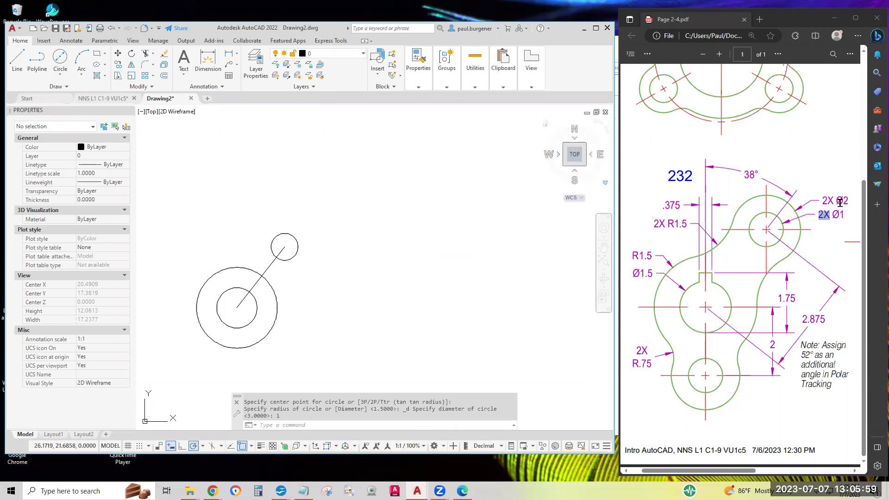
Step: Draw a circle with a diameter of 2 concentric with the upper boss's hole
left_click_drag(851, 200, 827, 202)
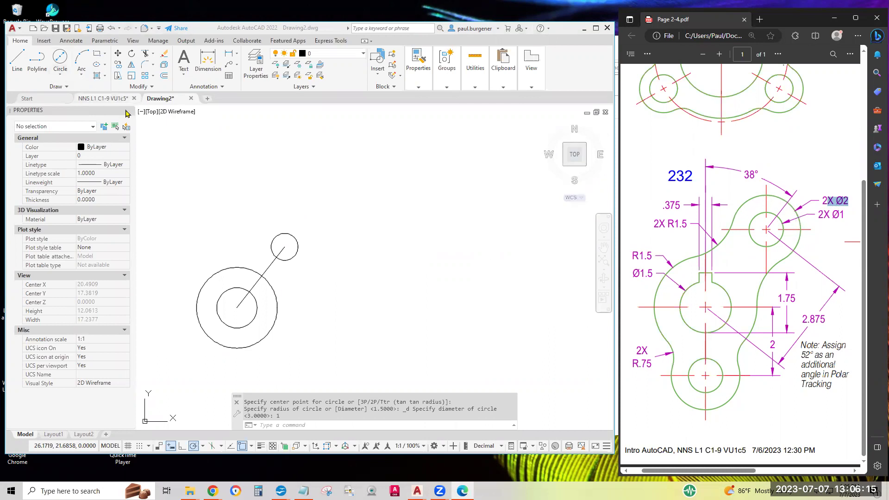
left_click(60, 79)
left_click(55, 63)
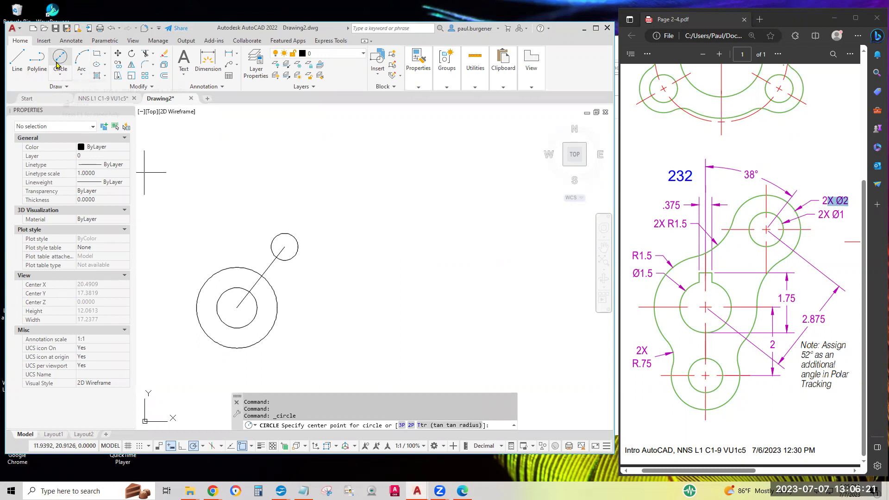
left_click(285, 247)
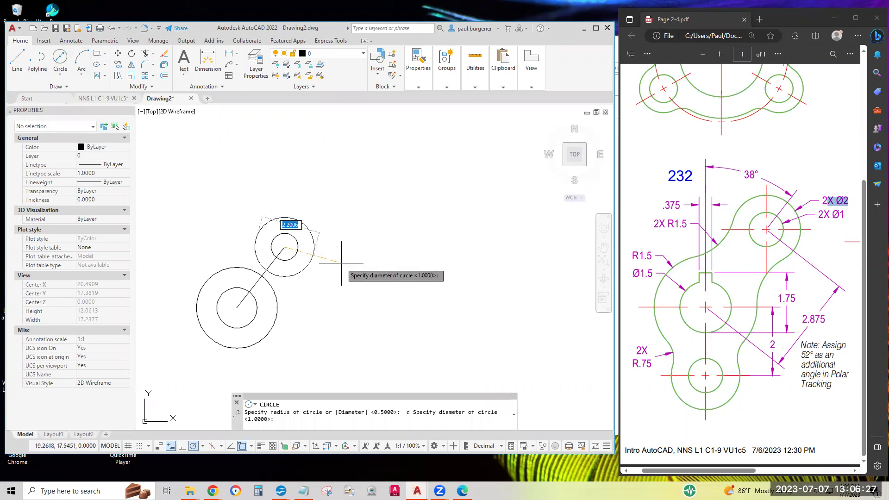
type("2")
key("Return")
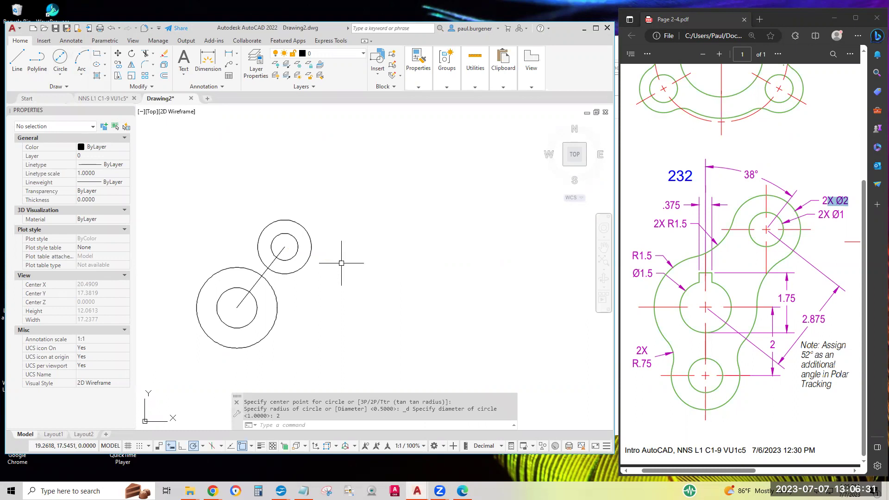
Step: Draw a vertical line 2 long straight down from the centre of the central boss
middle_click_drag(254, 333, 301, 229)
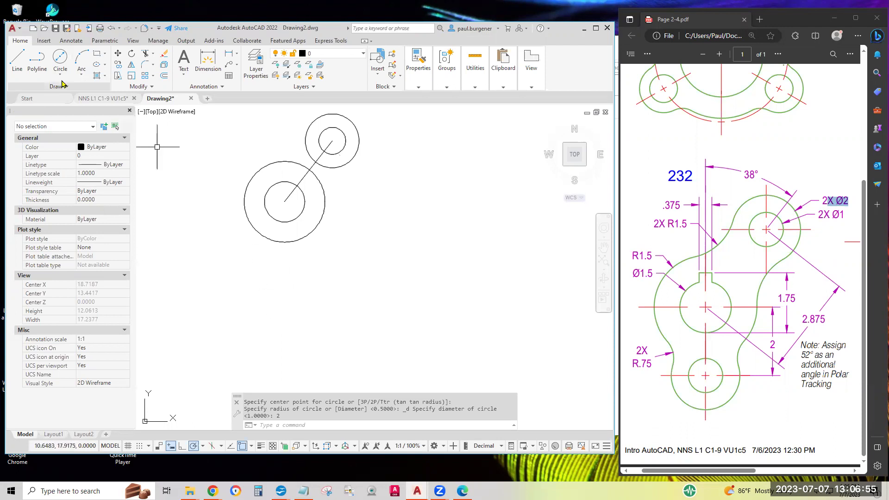
left_click(18, 58)
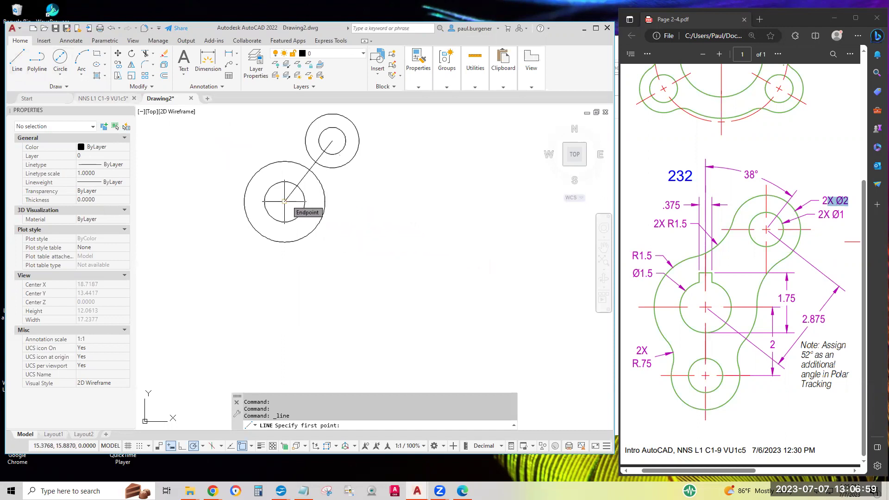
left_click(285, 202)
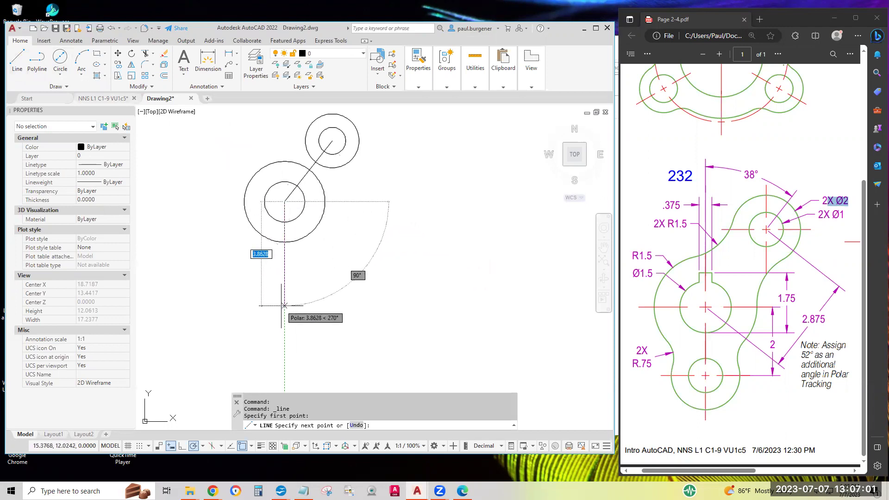
type("2")
key("Return")
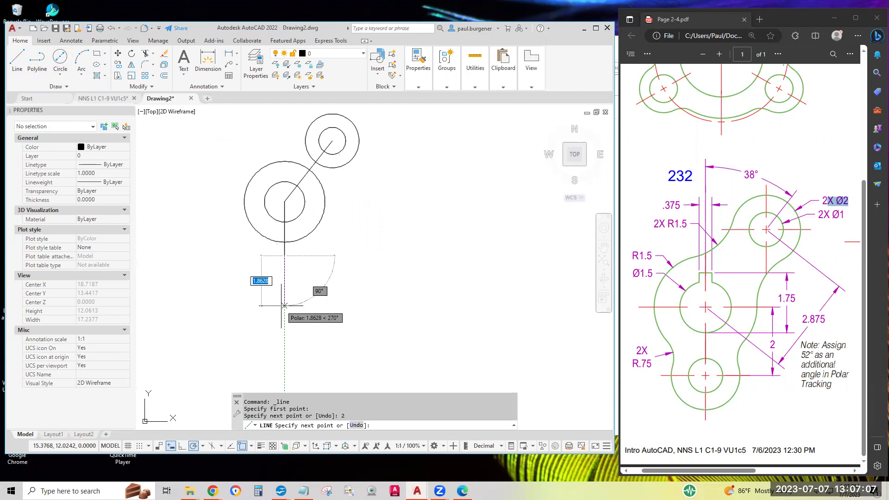
key("Return")
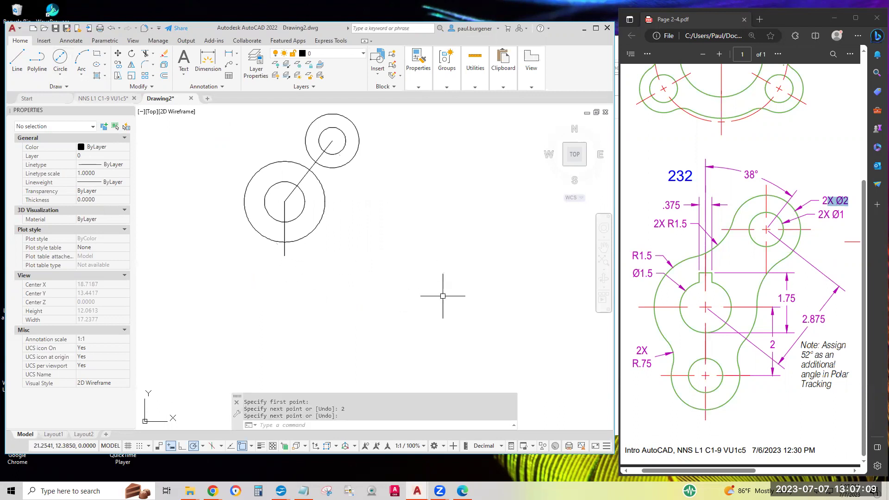
Step: Draw the lower boss's hole as a circle with a diameter of 1 centred on the vertical line's lower end
left_click(59, 57)
left_click(284, 255)
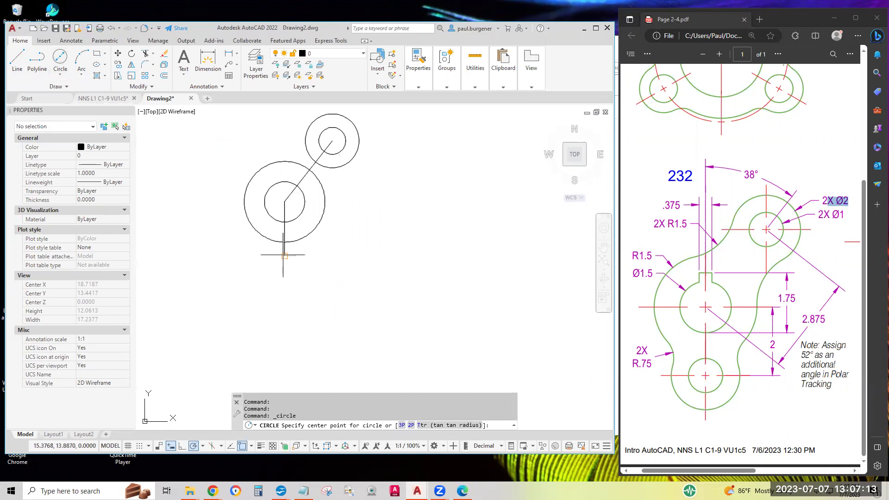
key("Down")
key("Return")
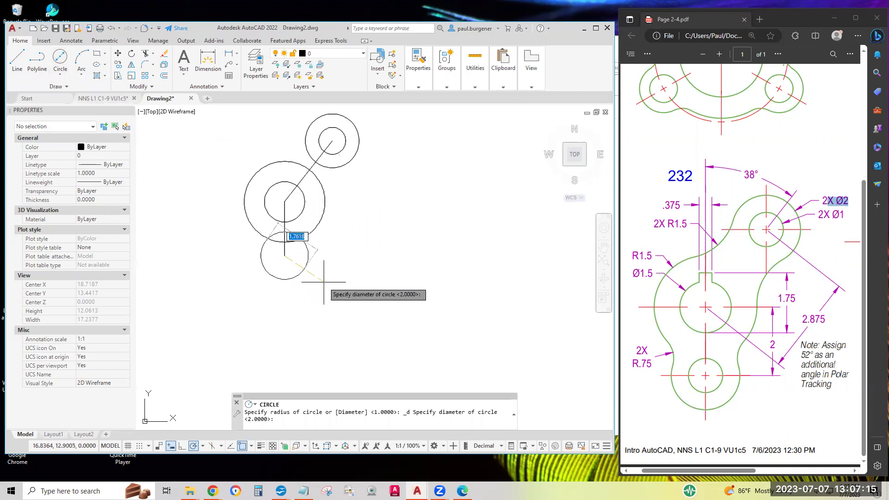
type("1")
key("Return")
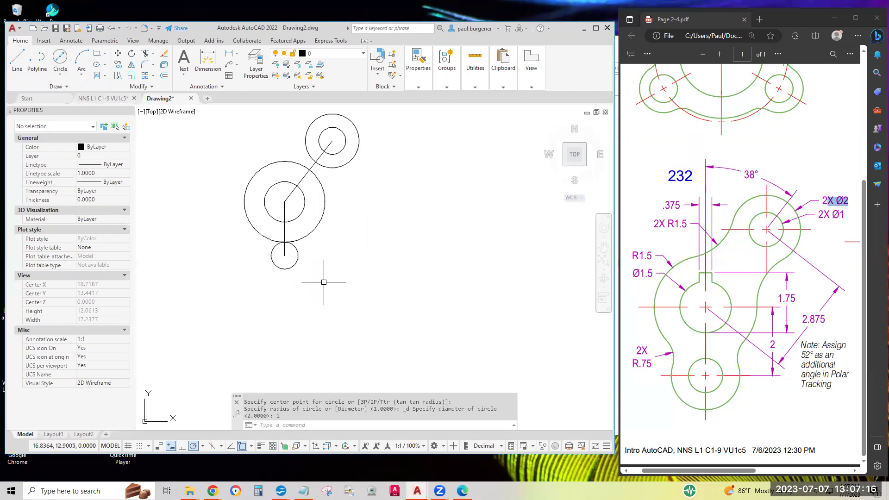
Step: Draw a circle with a diameter of 2 concentric with the lower boss's hole
left_click(60, 60)
left_click(284, 256)
key("Down")
key("Return")
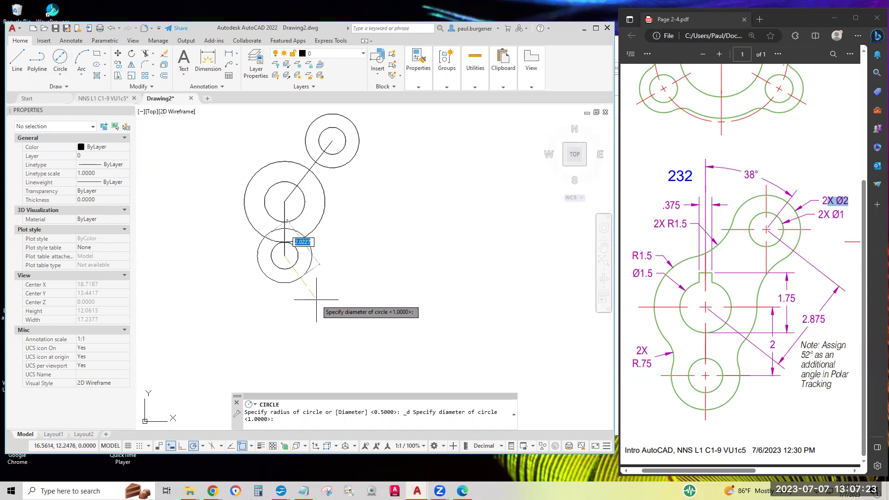
type("2")
key("Return")
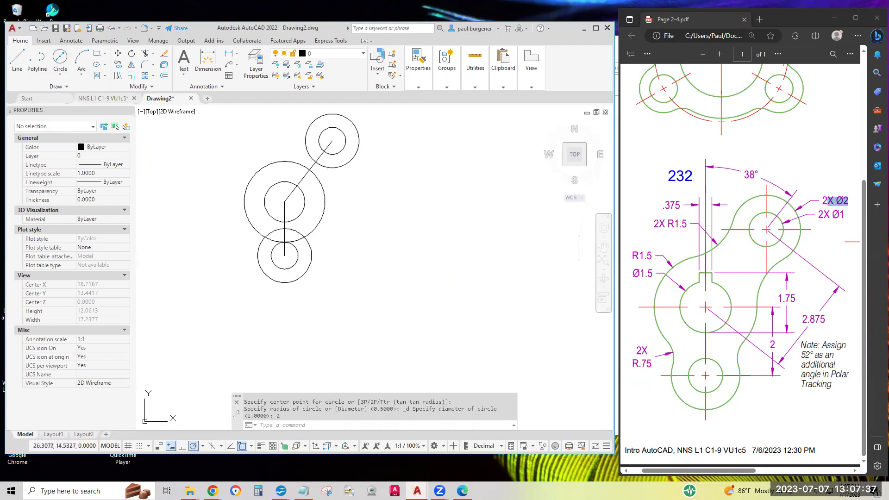
Step: Fillet the outer circles of the upper and central bosses on their left side with a radius of 1.5
left_click_drag(668, 224, 686, 223)
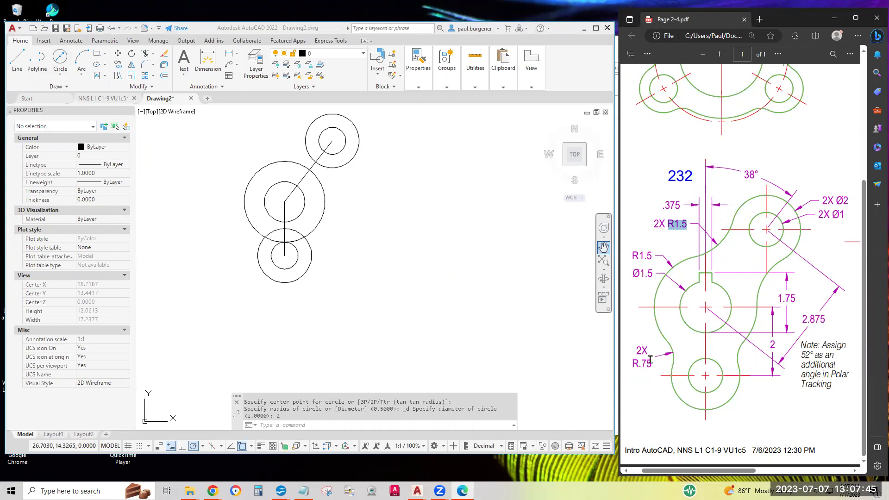
left_click_drag(634, 364, 651, 364)
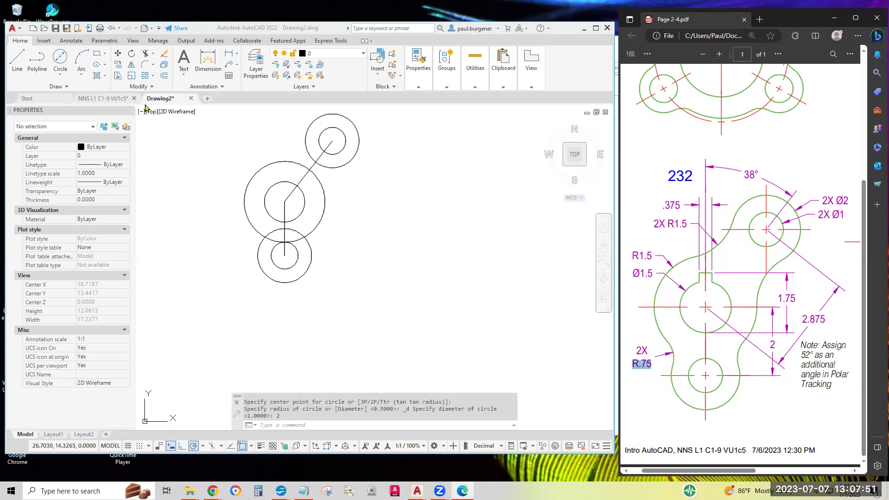
left_click(148, 70)
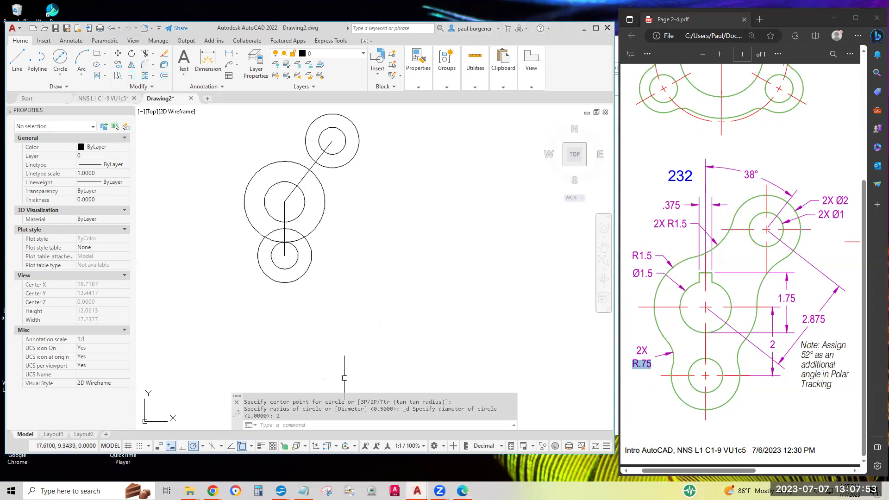
left_click(144, 67)
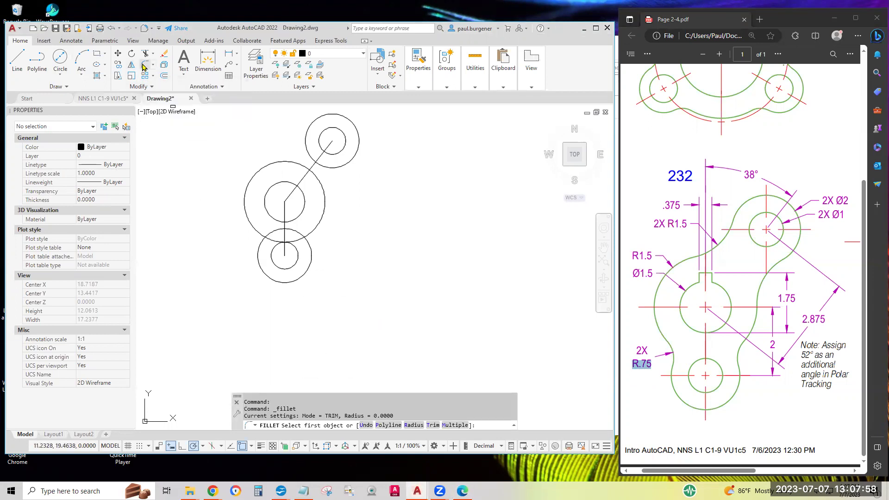
left_click(414, 427)
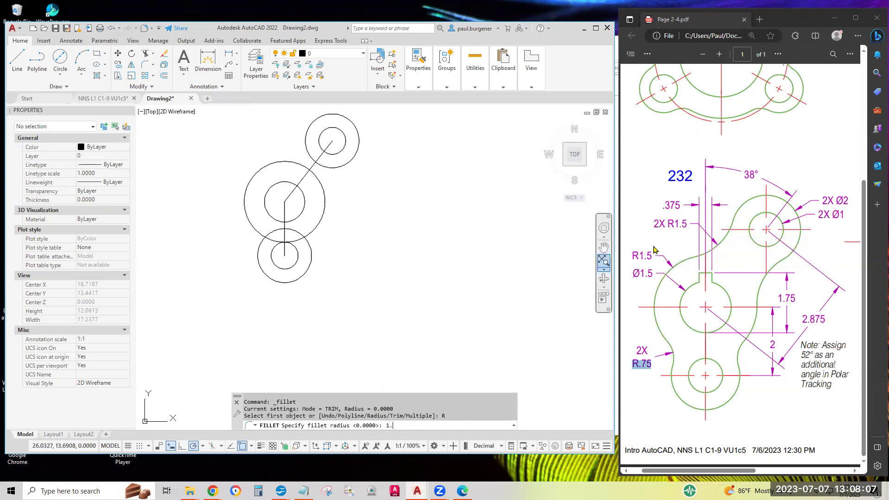
type("1.5")
key("Return")
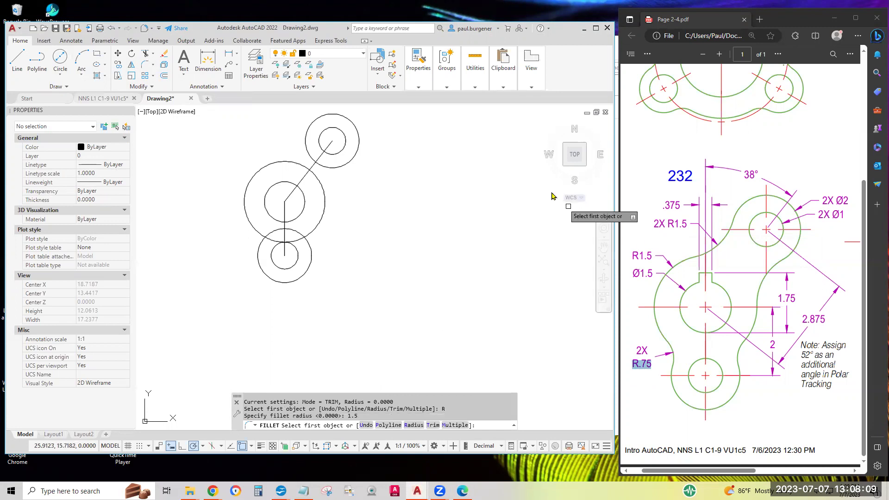
left_click(307, 143)
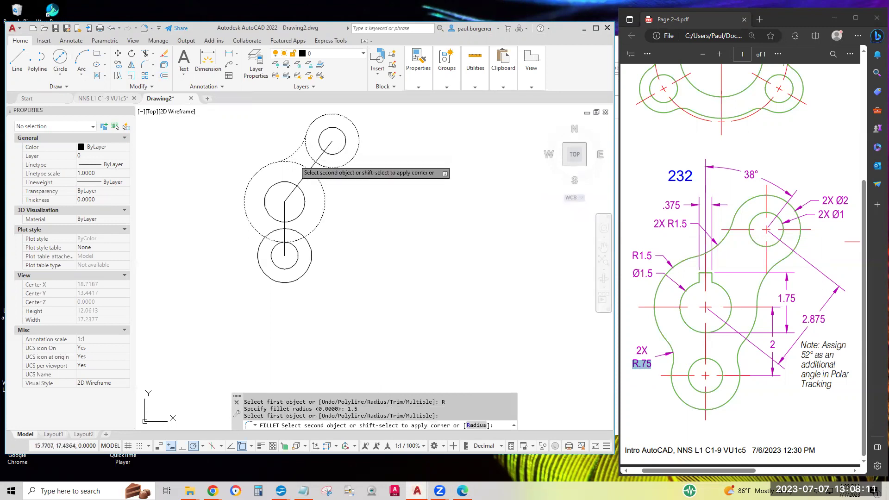
left_click(296, 163)
Step: Fillet the outer circles of the upper and central bosses on their right side with the same 1.5 radius
key("Return")
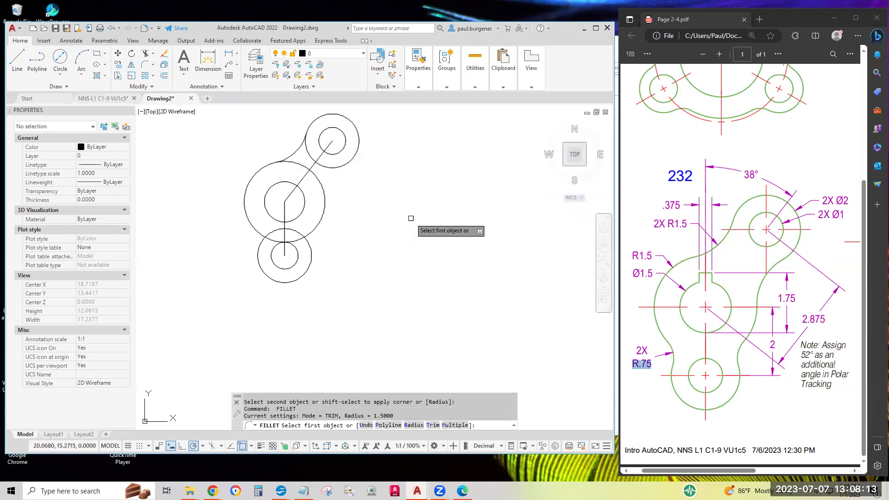
left_click(335, 170)
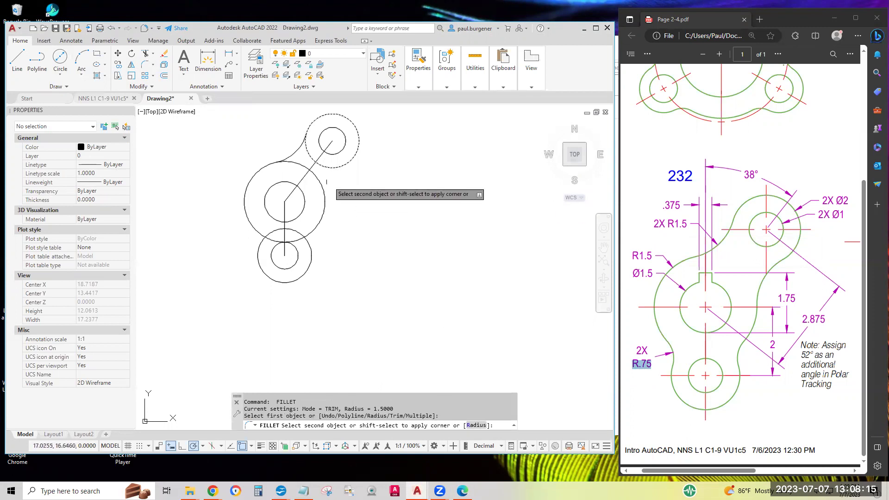
left_click(327, 195)
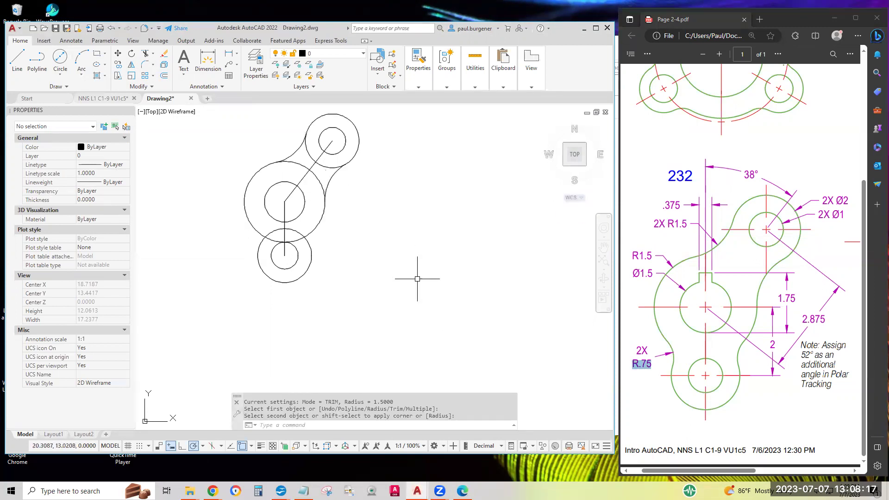
Step: Fillet the outer circles of the central and lower bosses on their right side with a radius of 3/4
key("Return")
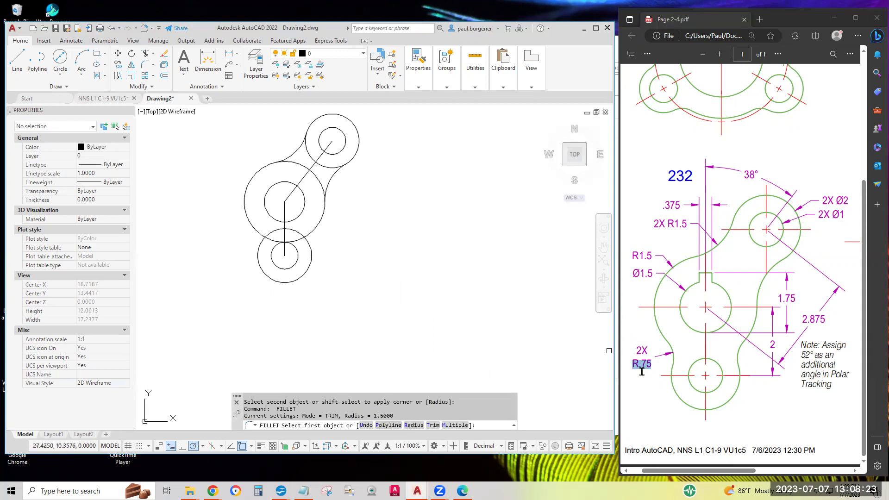
left_click(413, 425)
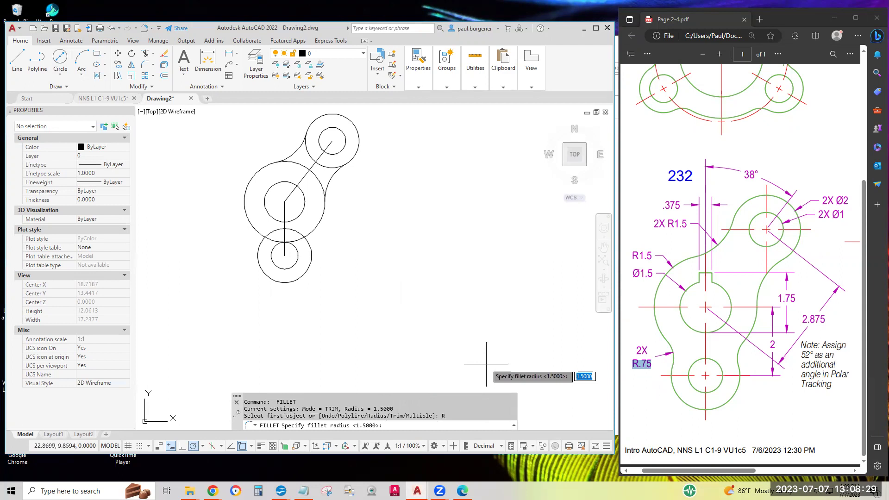
type("7")
key("Return")
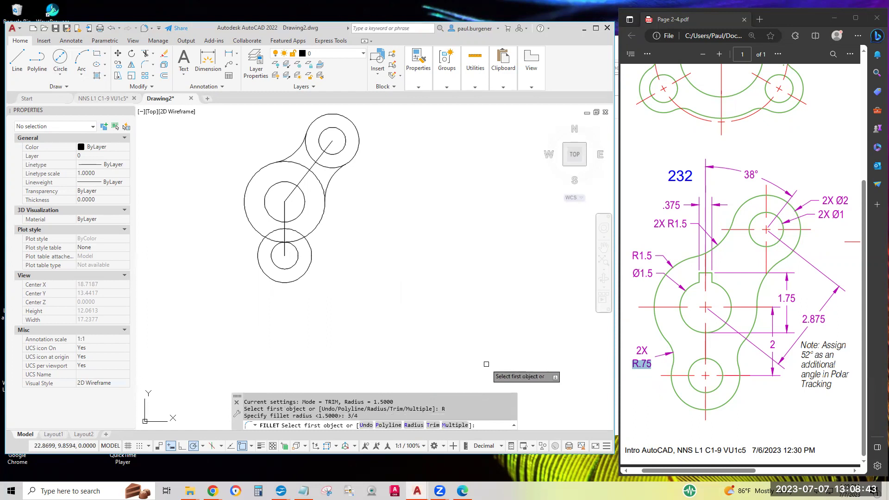
left_click(315, 229)
left_click(311, 246)
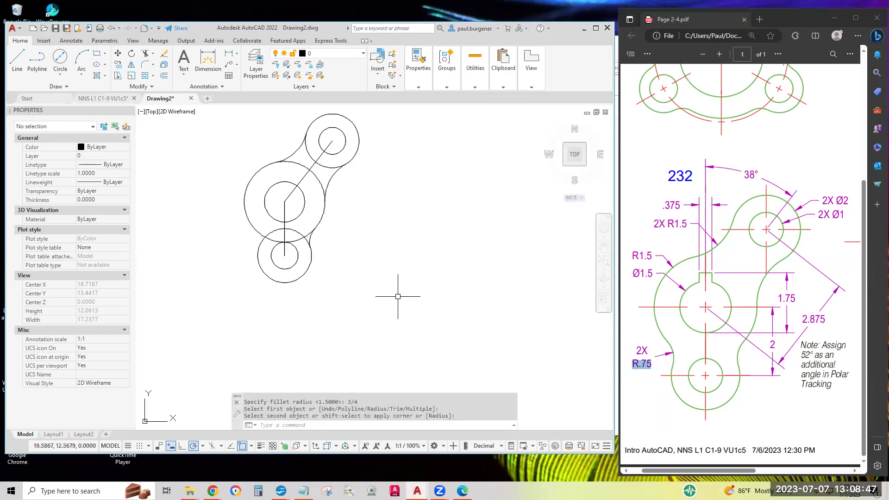
Step: Fillet the outer circles of the central and lower bosses on their left side with the same 3/4 radius
key("Return")
left_click(254, 230)
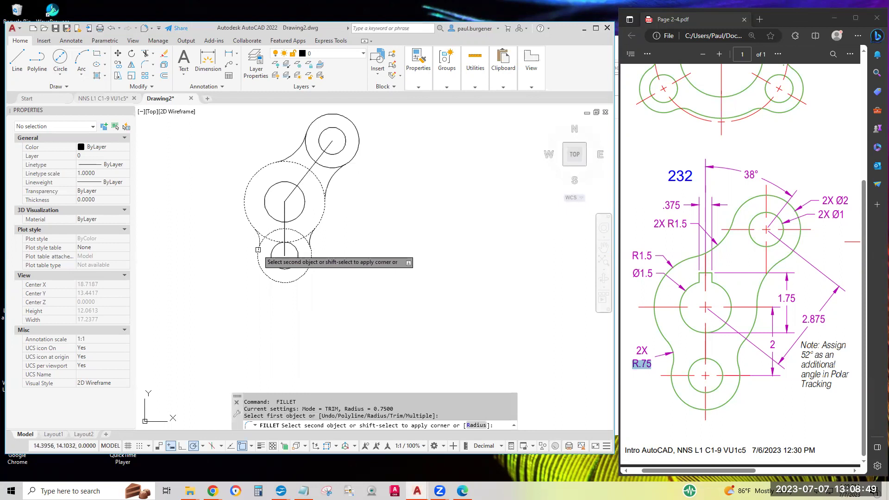
left_click(258, 242)
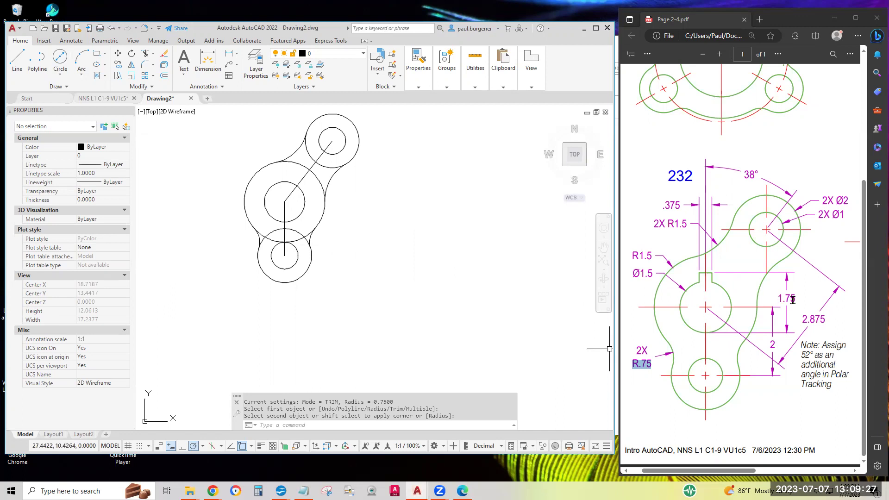
Step: Draw a vertical line 1.75 long straight up from the centre of the central boss
mouse_move(796, 298)
left_mouse_down()
mouse_move(774, 299)
mouse_move(782, 299)
left_mouse_up()
left_click(13, 55)
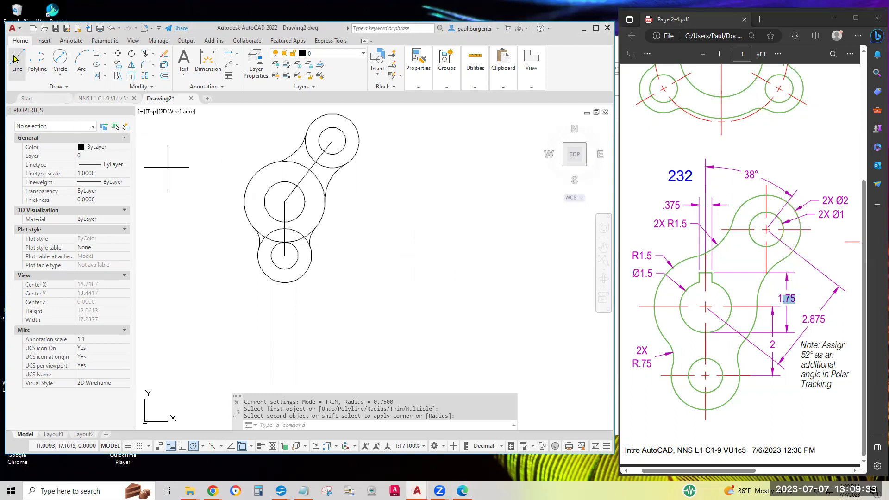
left_click(16, 59)
left_click(284, 201)
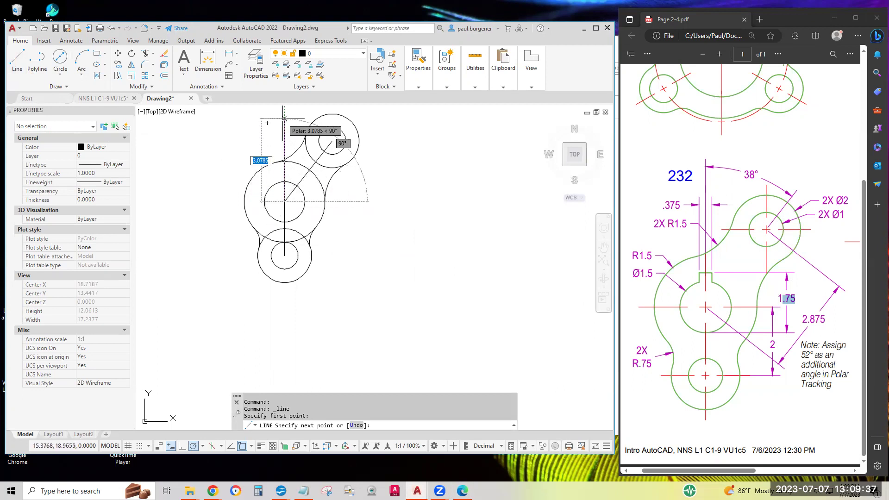
type("1")
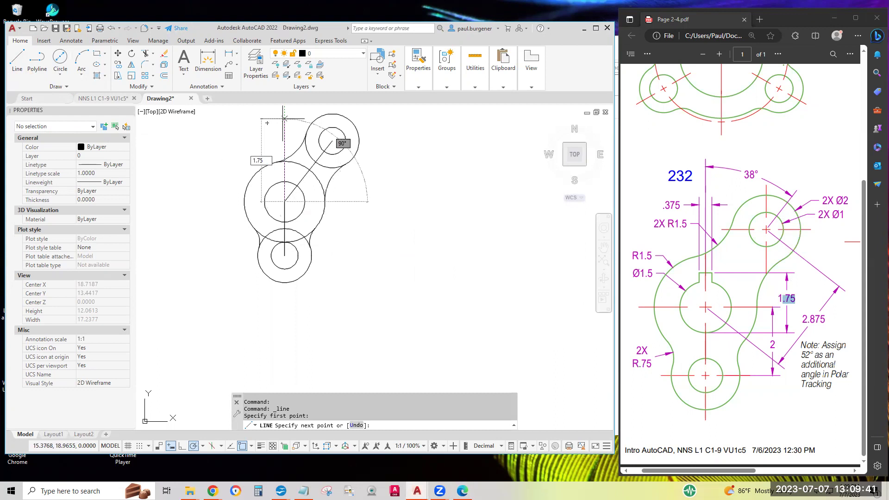
type(".75")
key("Return")
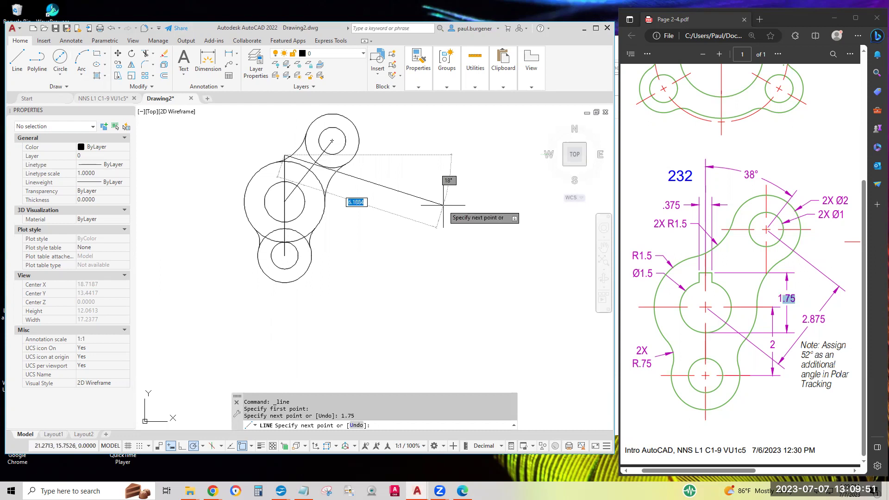
key("Return")
Step: Erase the vertical line running up from the centre of the central boss
left_click(284, 174)
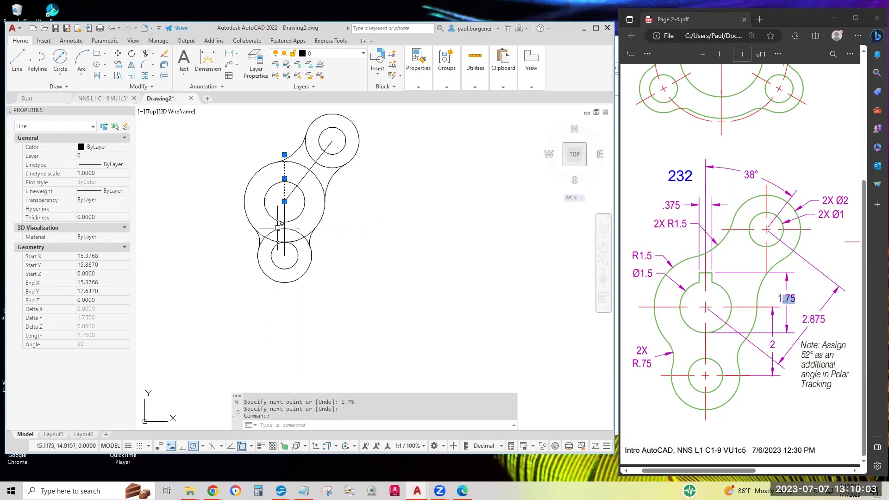
key("Escape")
key("Escape")
key("Escape")
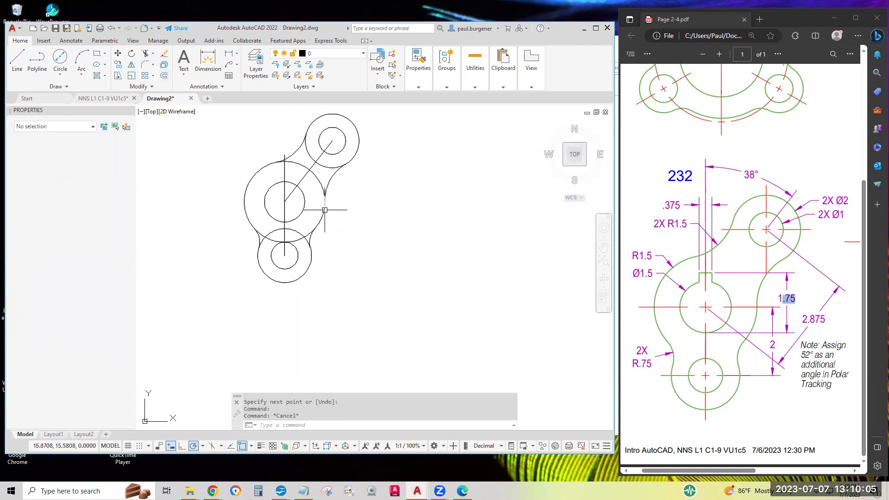
left_click(164, 53)
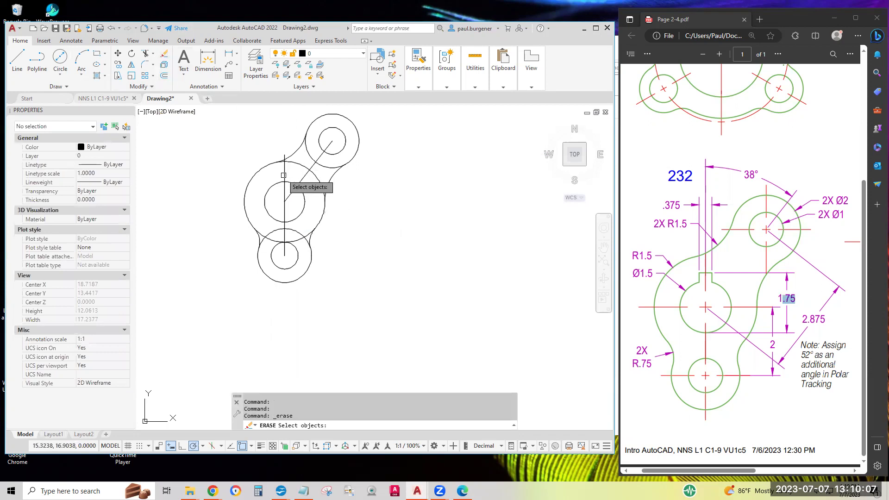
left_click(285, 172)
key("Return")
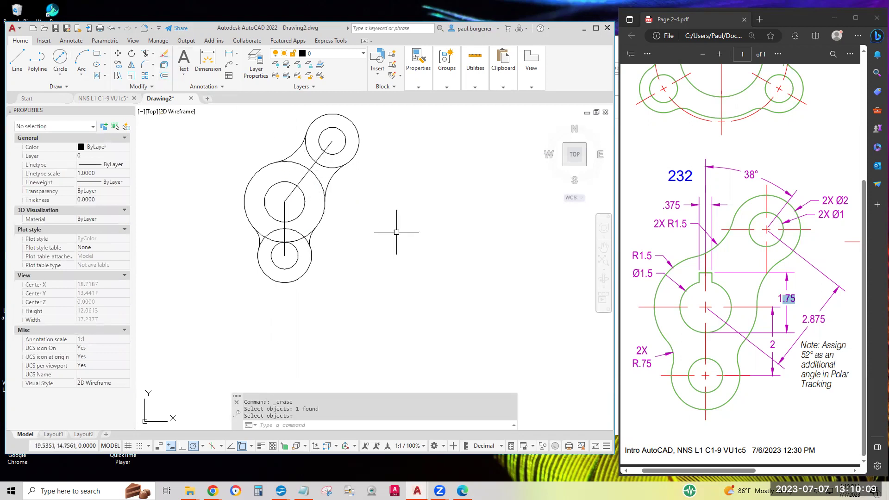
Step: Draw a vertical line 1.75 long straight up from the bottom quadrant of the central boss's hole
left_click(17, 58)
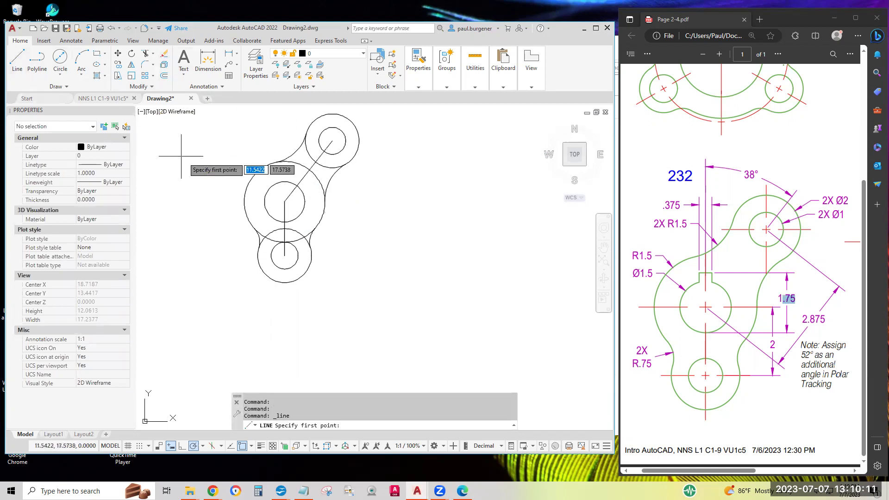
left_click(284, 223)
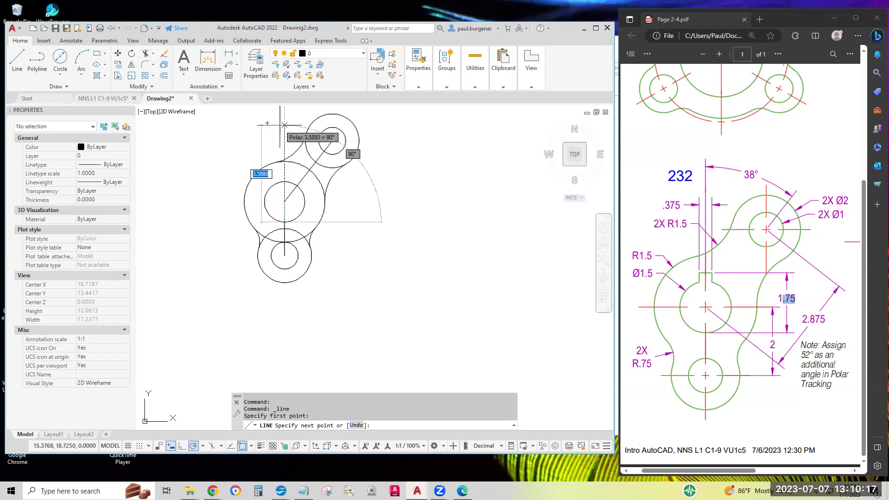
type("1")
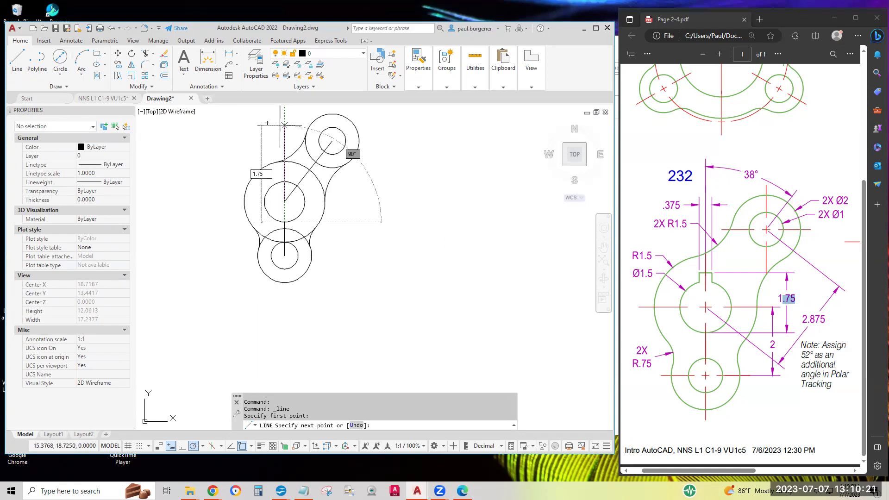
type(".75")
key("Return")
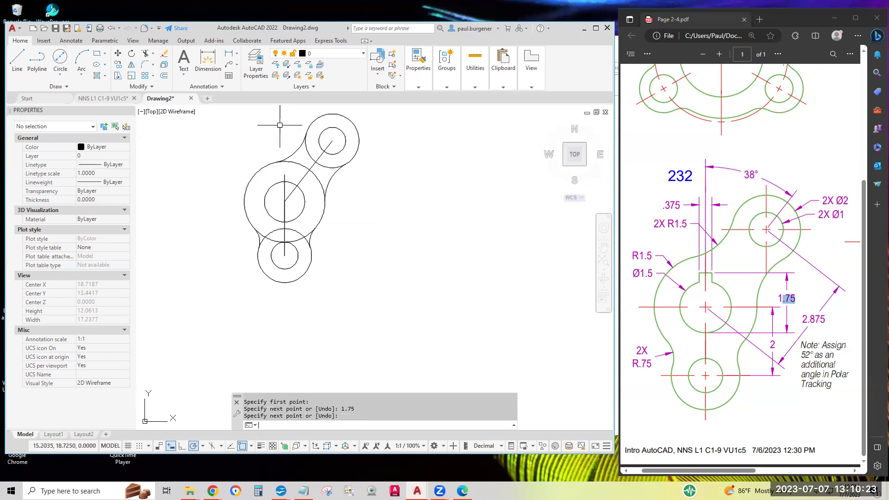
Step: Check the keyway's width dimension above the central boss in the reference PDF
left_click(668, 204)
left_click_drag(668, 204, 675, 205)
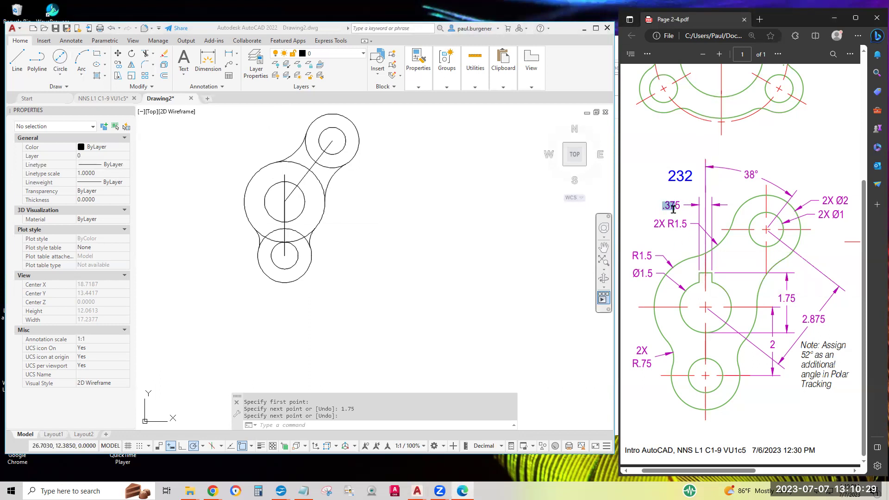
left_click_drag(661, 205, 683, 205)
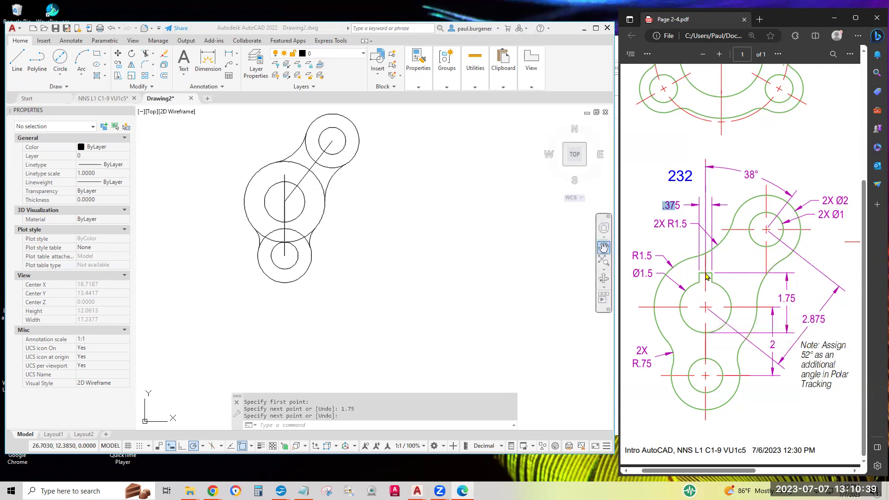
left_click(660, 204)
mouse_move(660, 204)
left_mouse_down()
mouse_move(689, 202)
mouse_move(659, 204)
left_mouse_up()
left_click(683, 204)
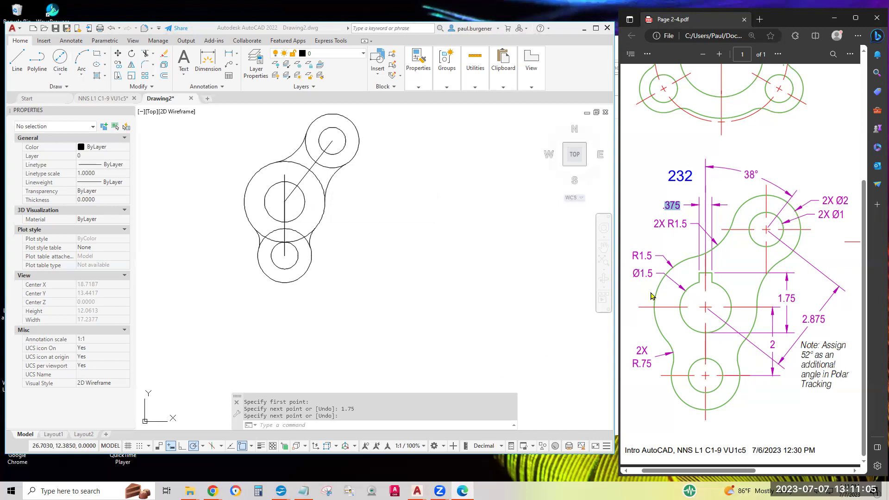
left_click_drag(661, 207, 681, 205)
Step: Draw a horizontal line 3/16 long to the right from the upper end of the 1.75 vertical line
scroll(268, 171, "up", 6)
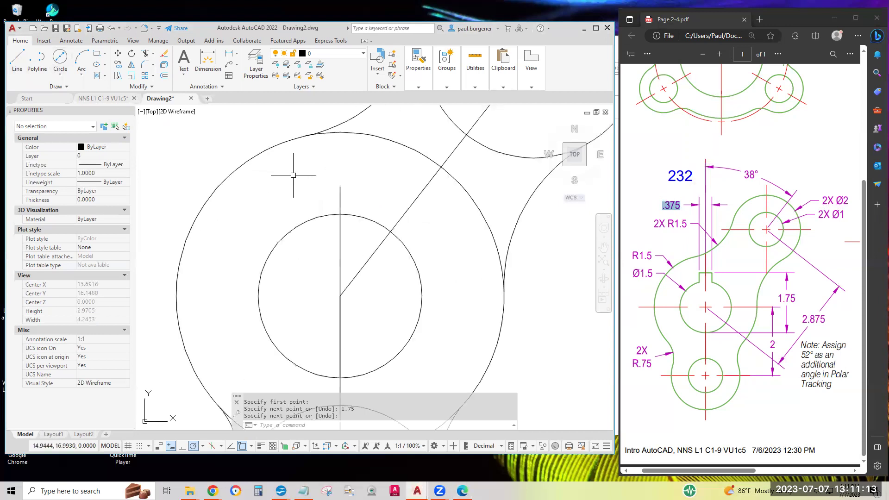
left_click(17, 58)
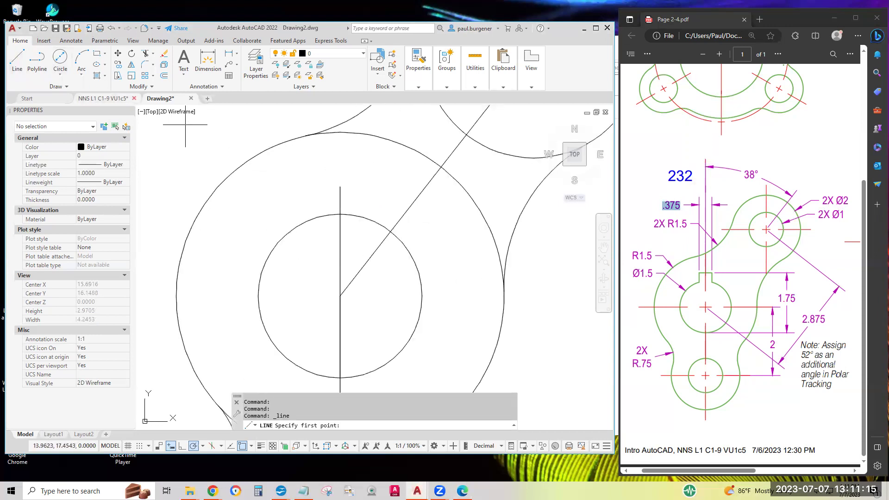
left_click(341, 186)
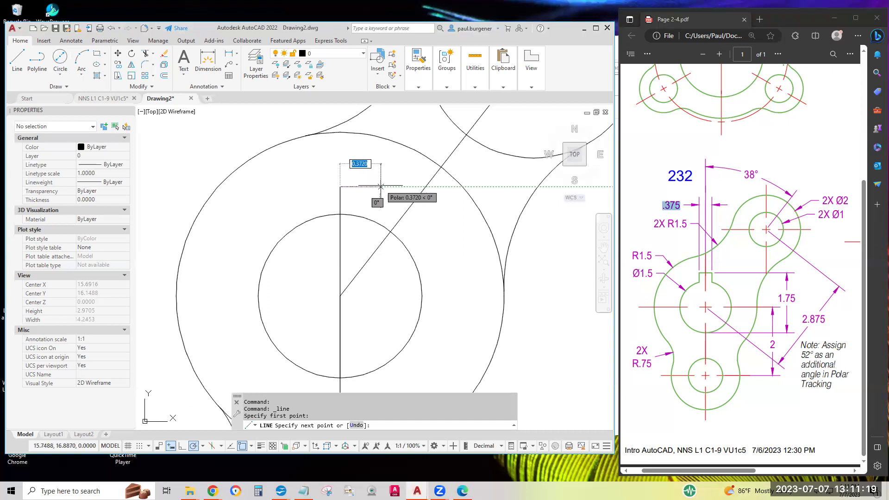
type("3/16")
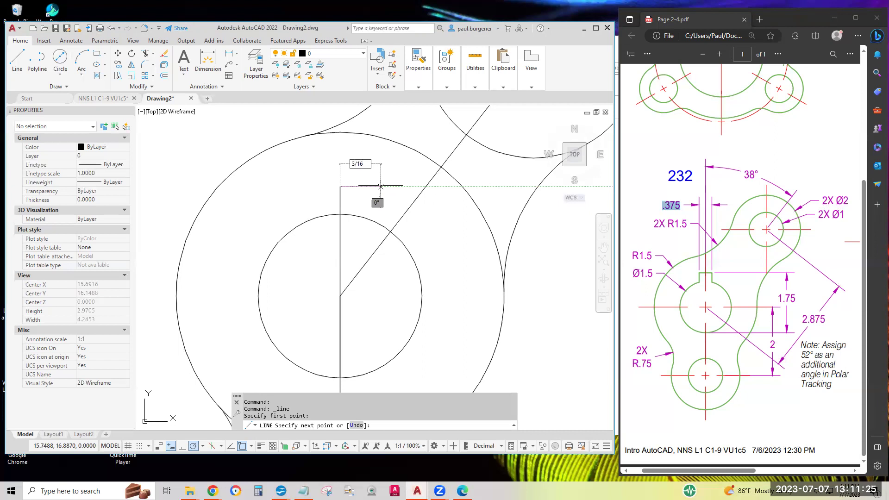
key("Return")
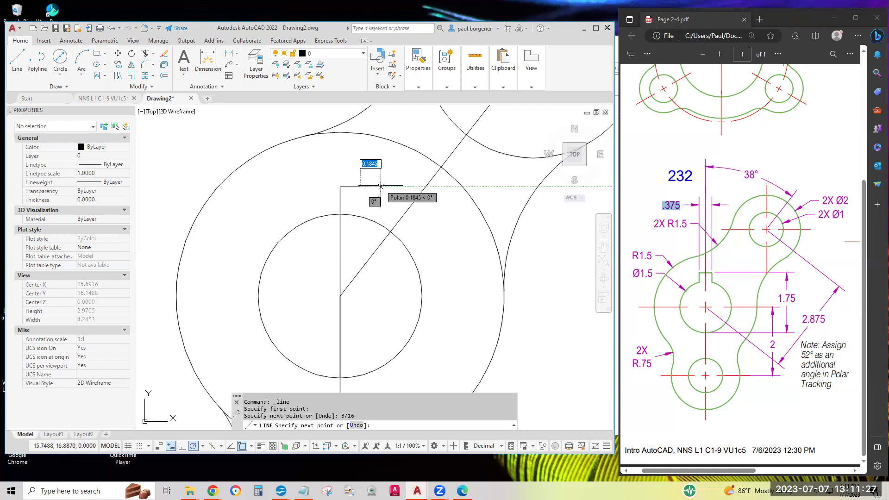
key("Escape")
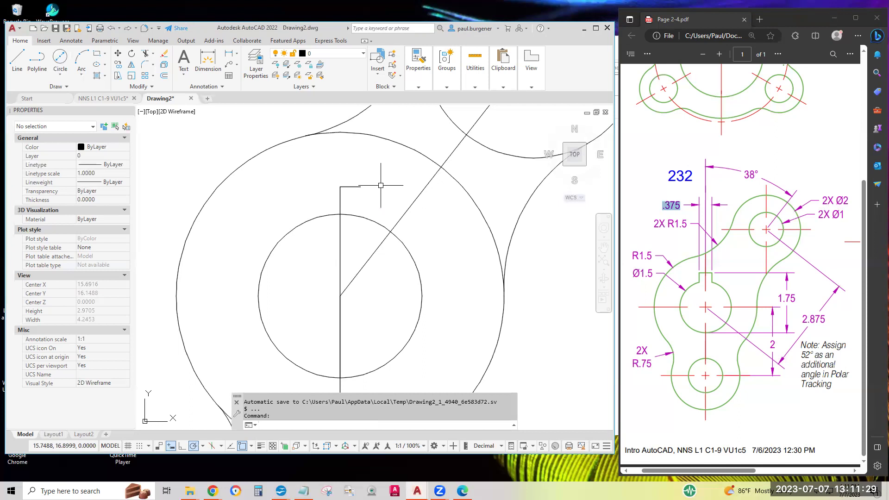
Step: Draw the keyway's left half: a line 3/16 left from the vertical line's upper end, continued straight down to the hole circle
key("Return")
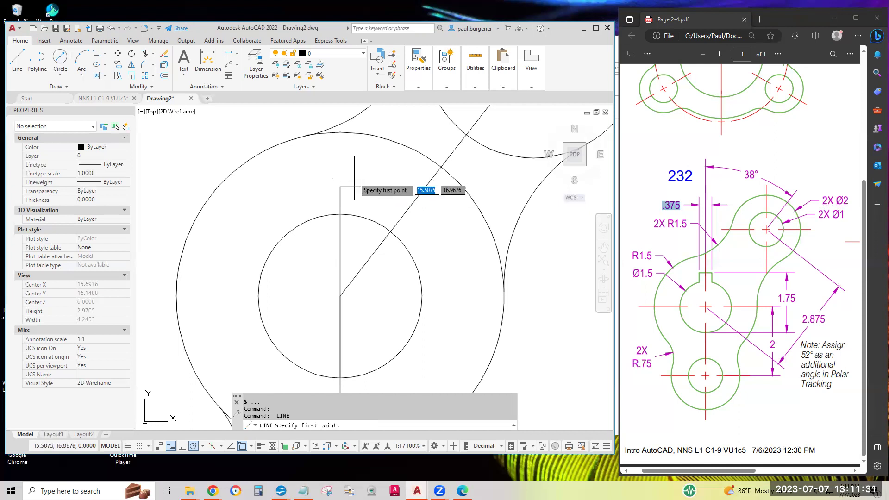
left_click(341, 187)
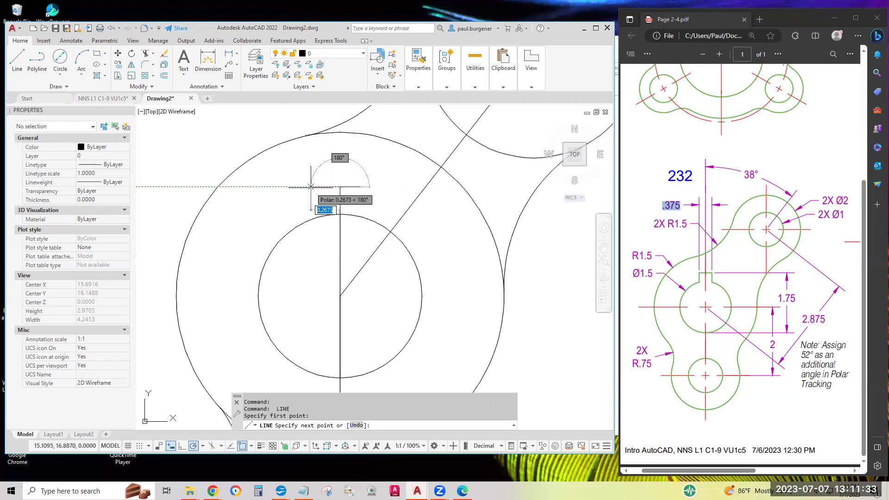
type("3/16")
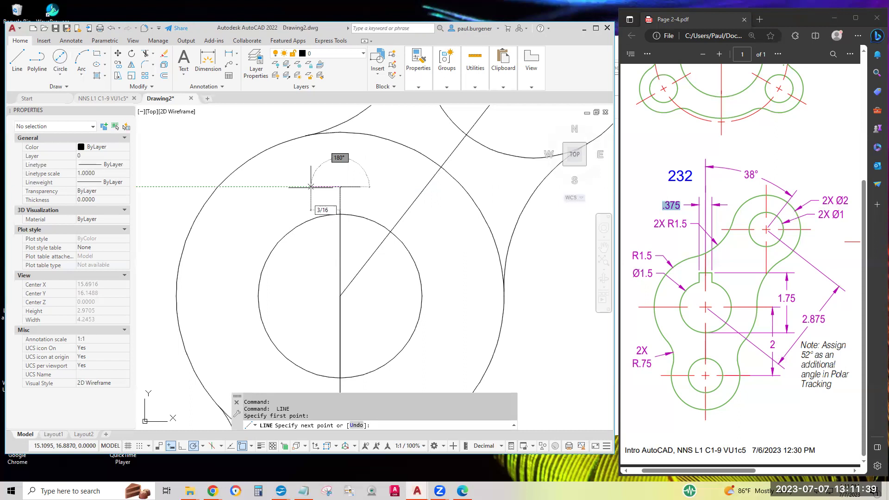
key("Return")
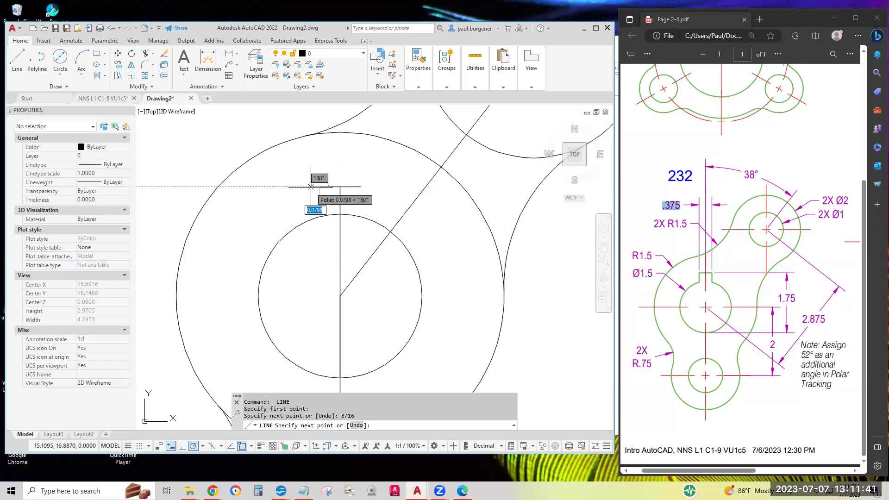
left_click(318, 209)
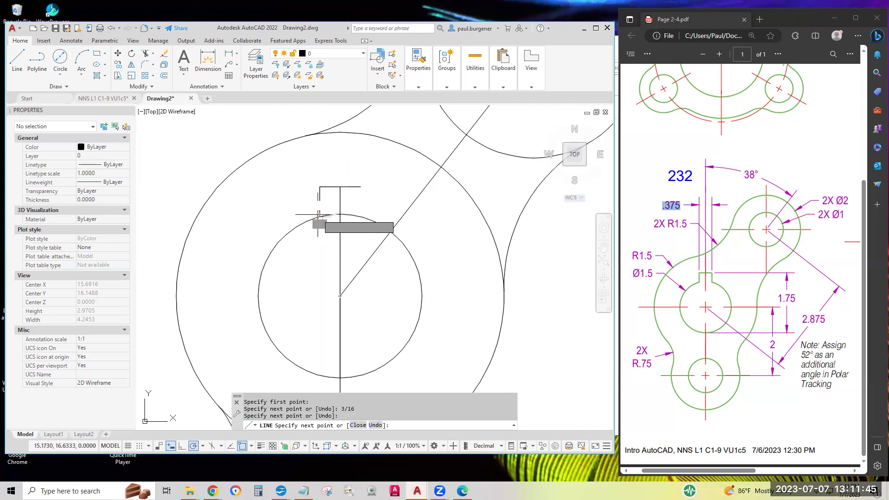
key("Return")
Step: Draw the keyway's right side as a vertical line from the right end of its top edge down to the hole circle
key("Return")
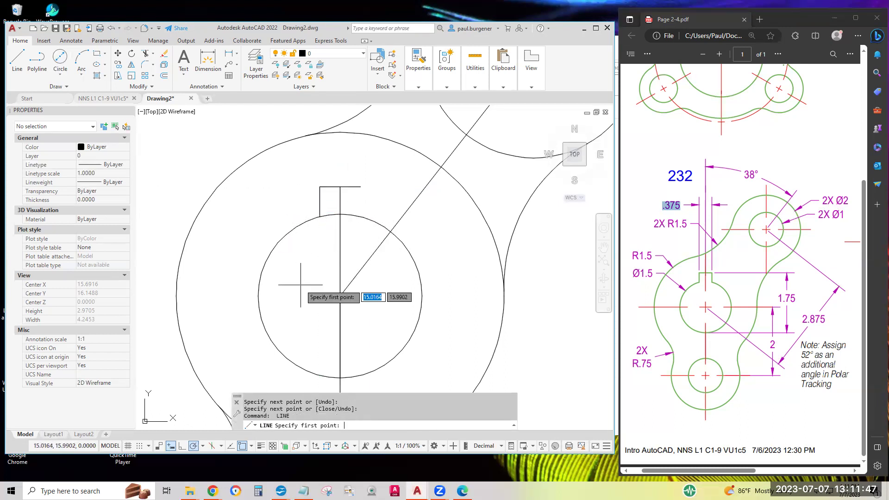
left_click(361, 188)
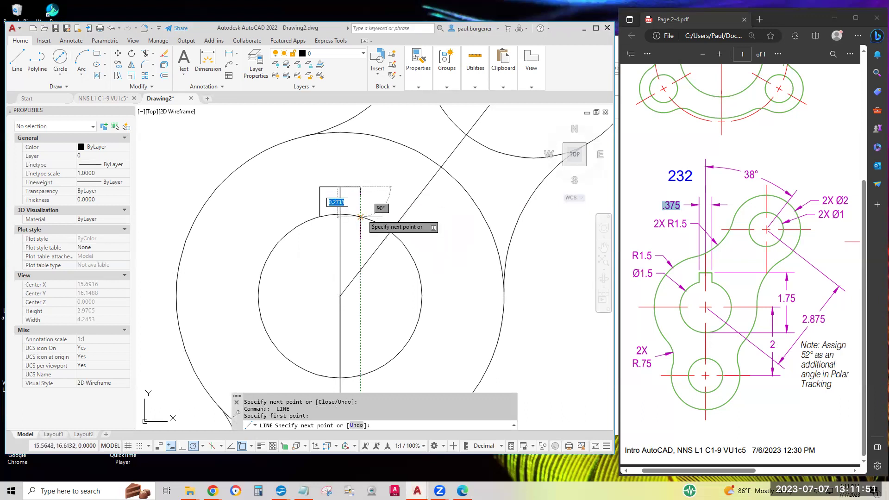
left_click(360, 216)
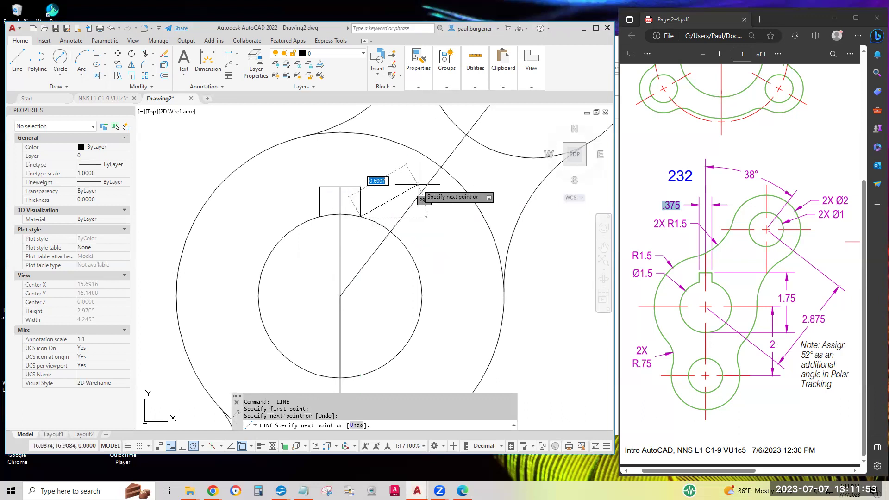
key("Return")
Step: Erase the three construction lines that meet in the central boss: the two vertical lines and the angled centre-to-centre line
scroll(445, 244, "down", 4)
middle_click_drag(447, 251, 356, 216)
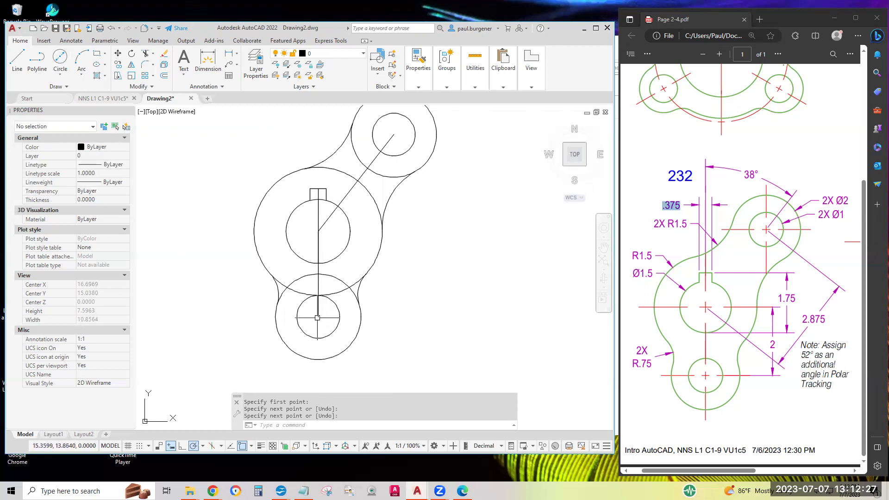
left_click(164, 53)
left_click(330, 245)
left_click(305, 215)
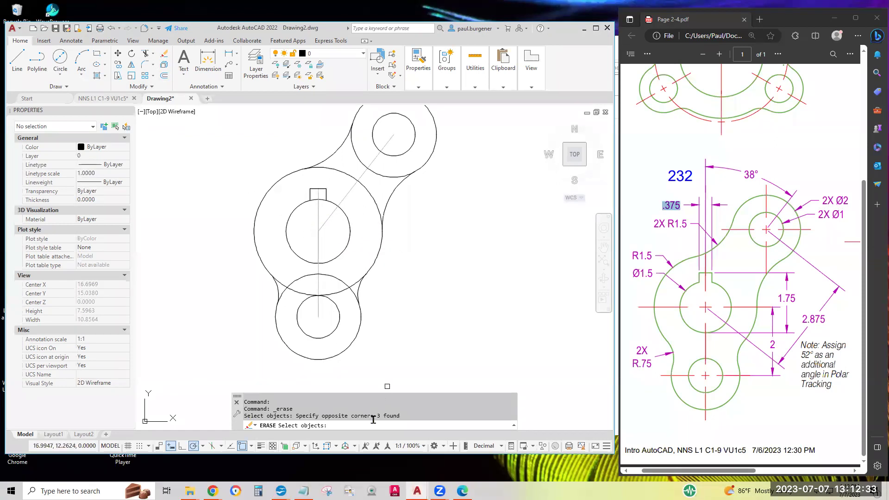
left_click_drag(373, 416, 413, 414)
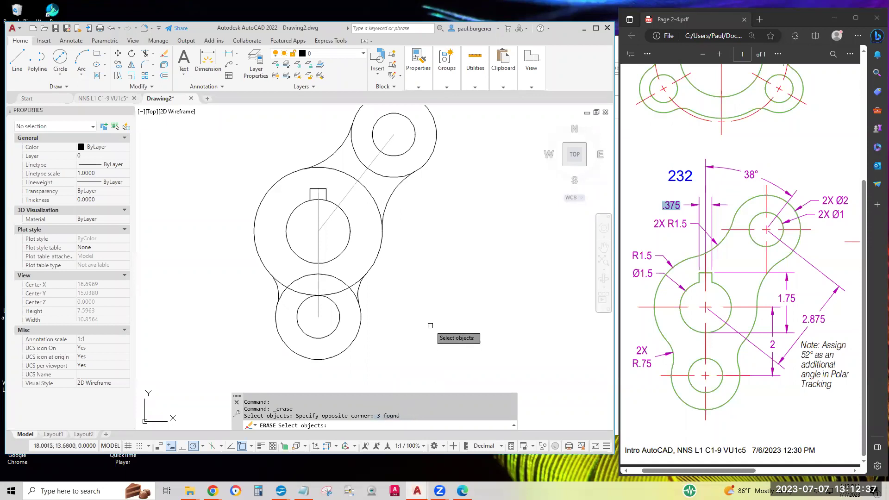
key("Return")
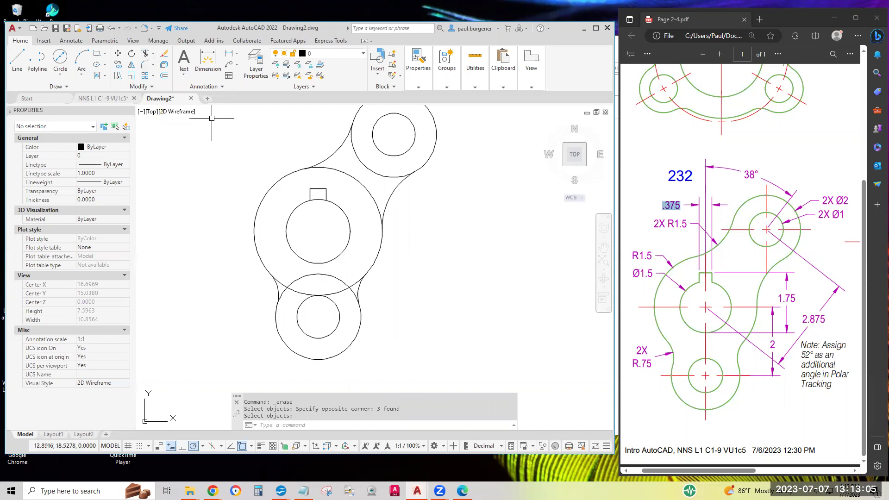
Step: Trim away the inner arcs of the three outer boss circles, using the four fillet arcs and the central hole circle as cutting edges
left_click(145, 55)
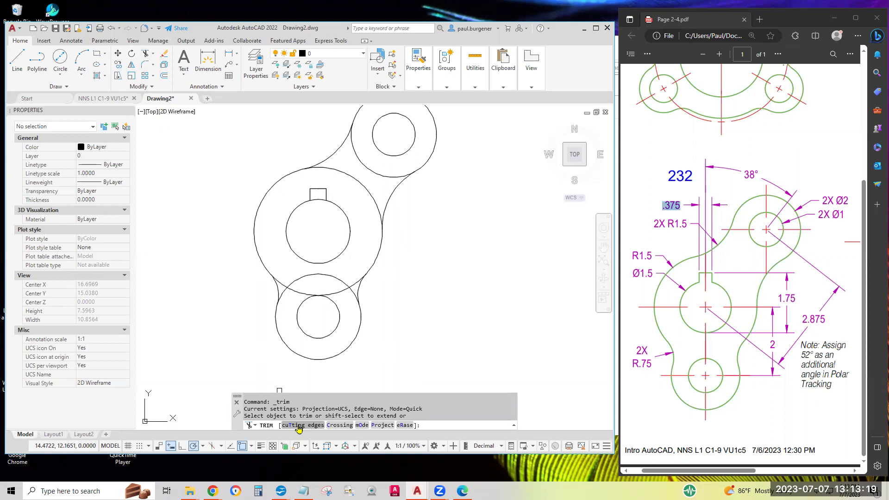
left_click(298, 425)
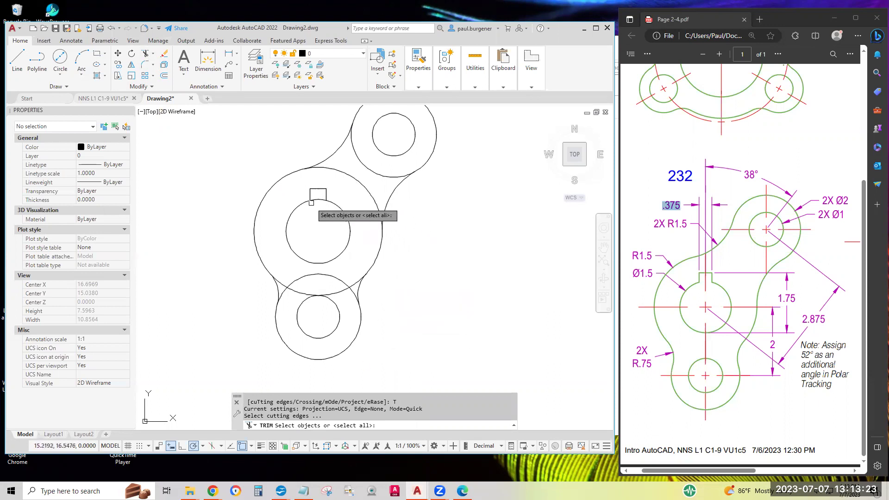
left_click(345, 214)
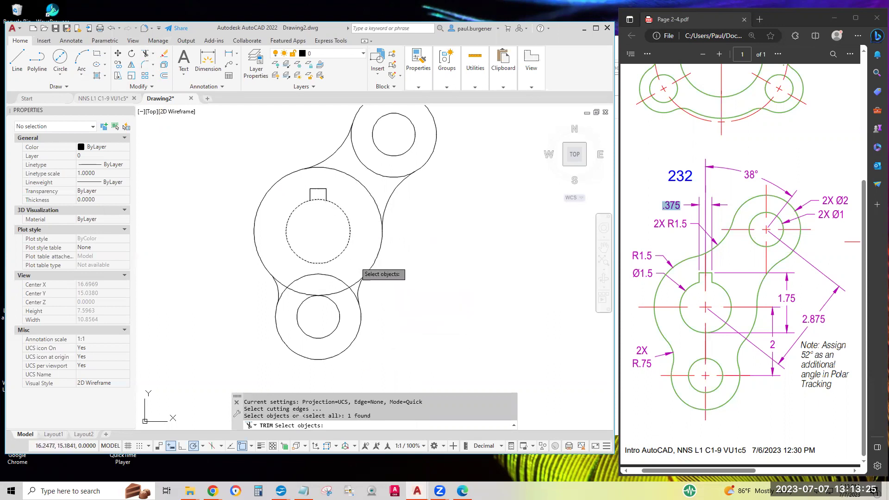
left_click(361, 288)
left_click(390, 199)
left_click(330, 160)
left_click(276, 290)
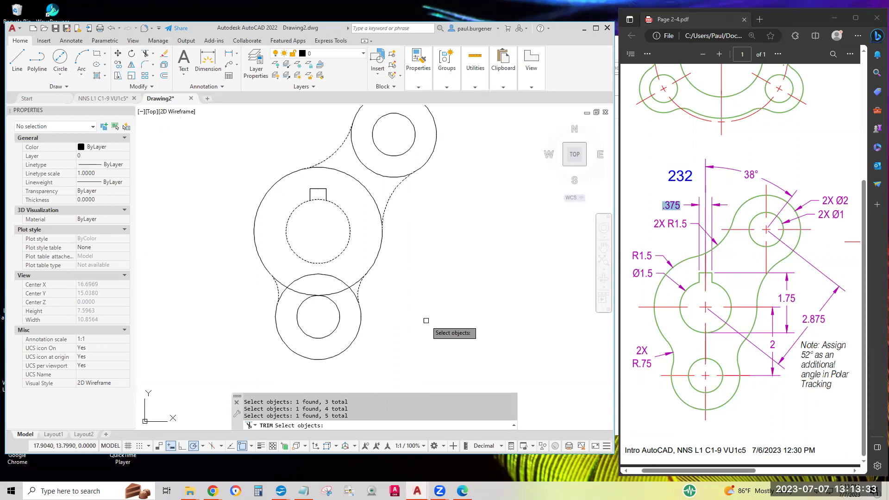
key("Return")
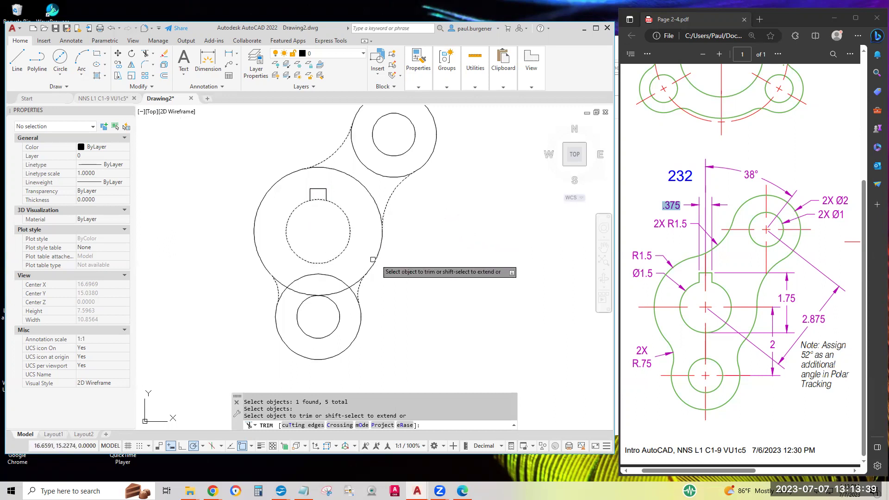
left_click(381, 178)
left_click(371, 192)
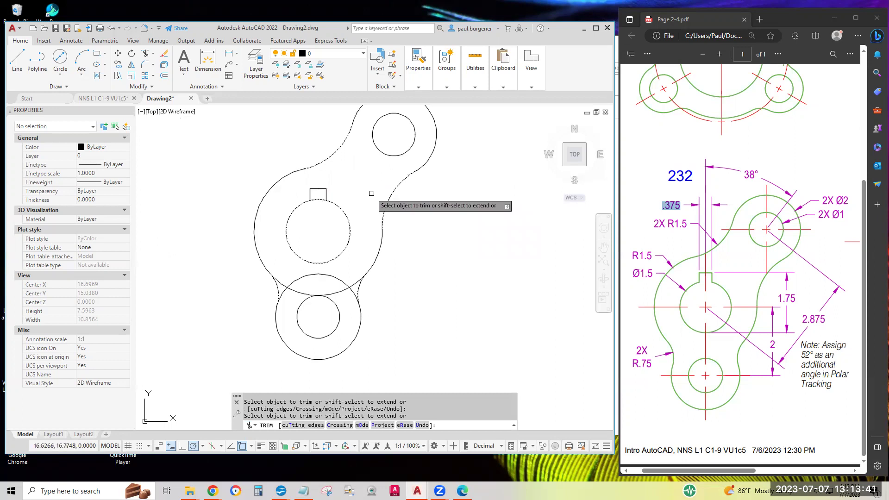
left_click(355, 301)
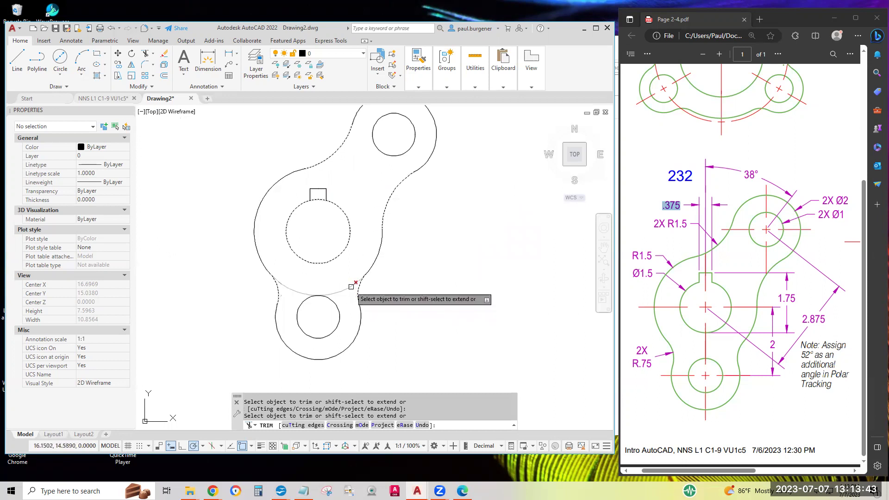
left_click(353, 285)
key("Return")
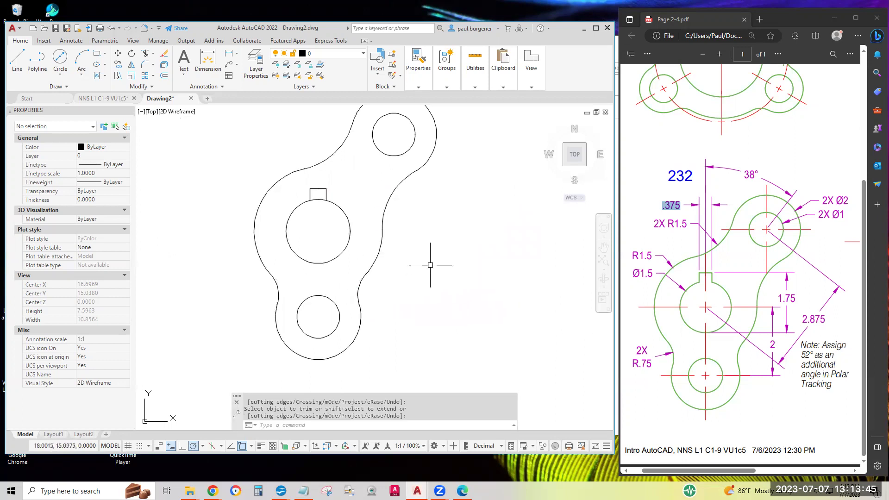
Step: Trim the arc of the central hole between the keyway's two sides to open the keyway into the hole
key("Return")
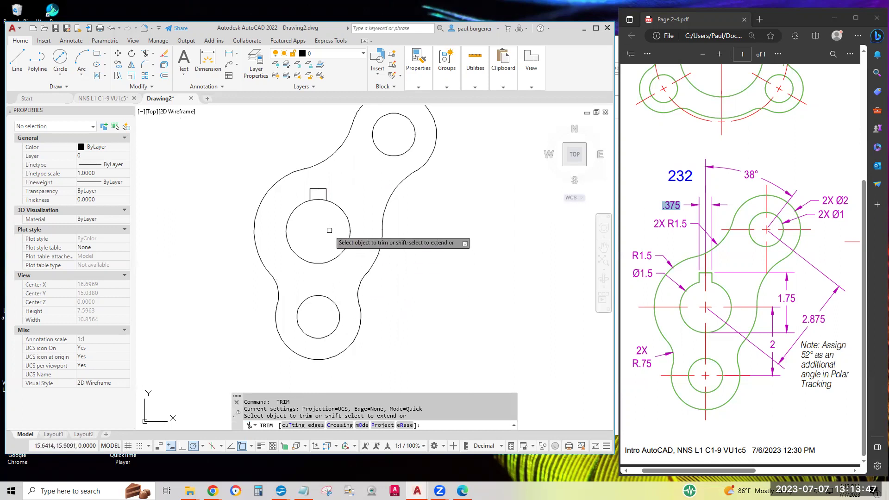
left_click(317, 199)
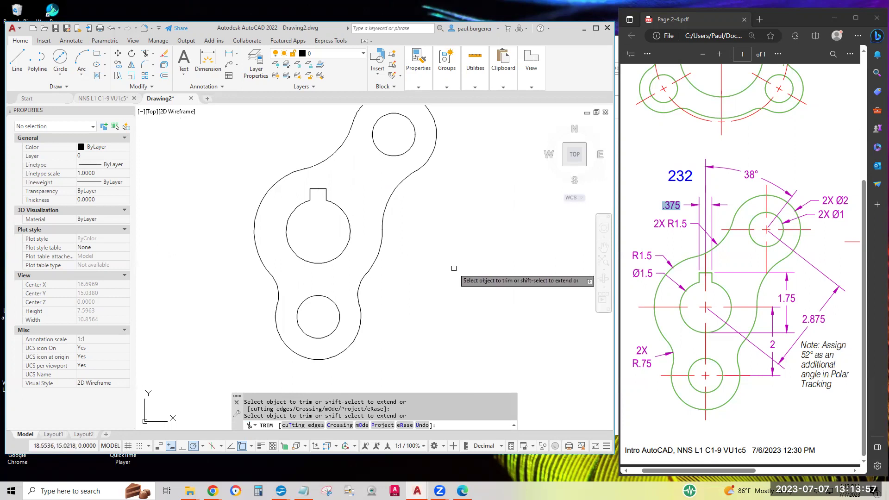
key("Return")
middle_click_drag(428, 260, 422, 281)
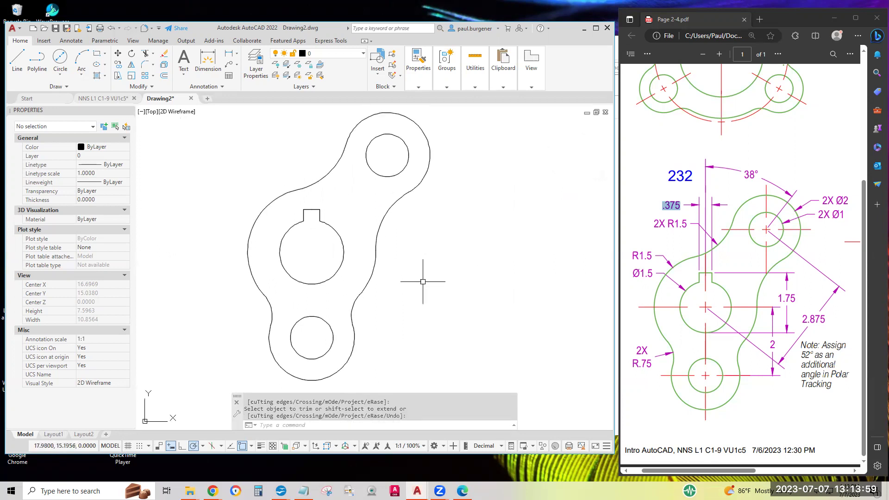